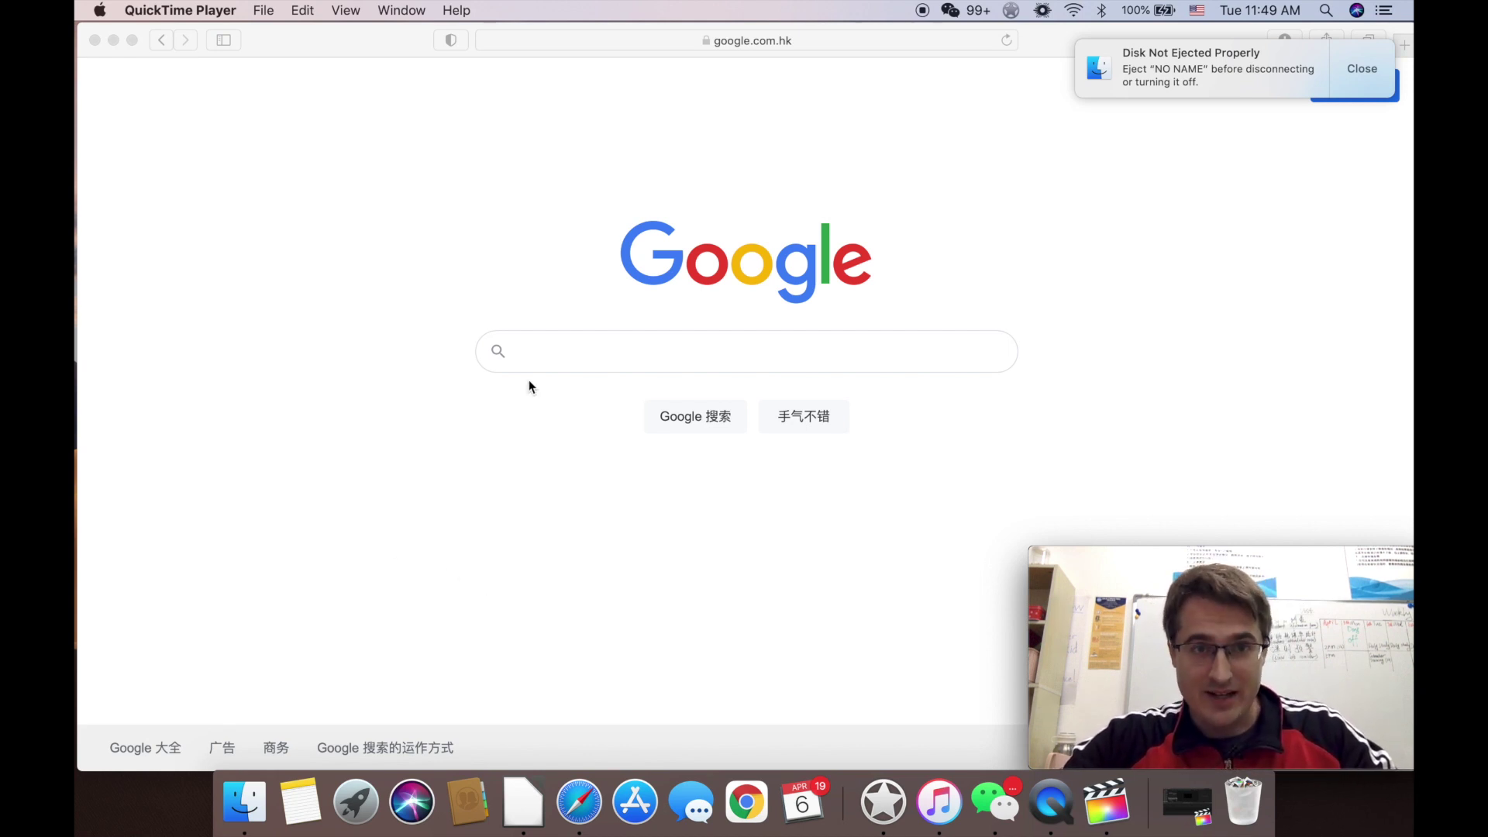
# Step: Search Google for "vlc media player"
pyautogui.click(547, 353)
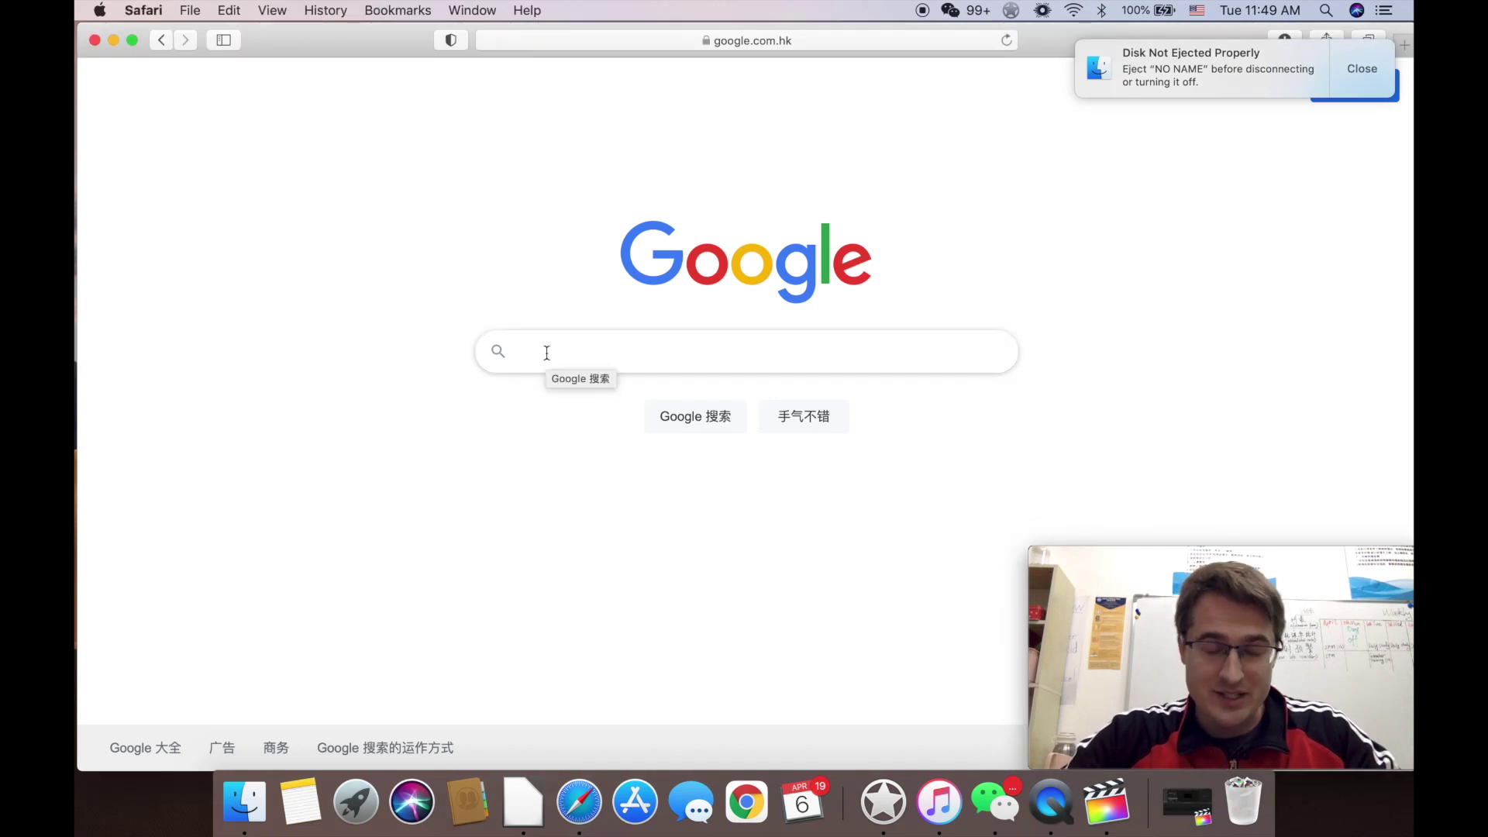
pyautogui.write('vlc')
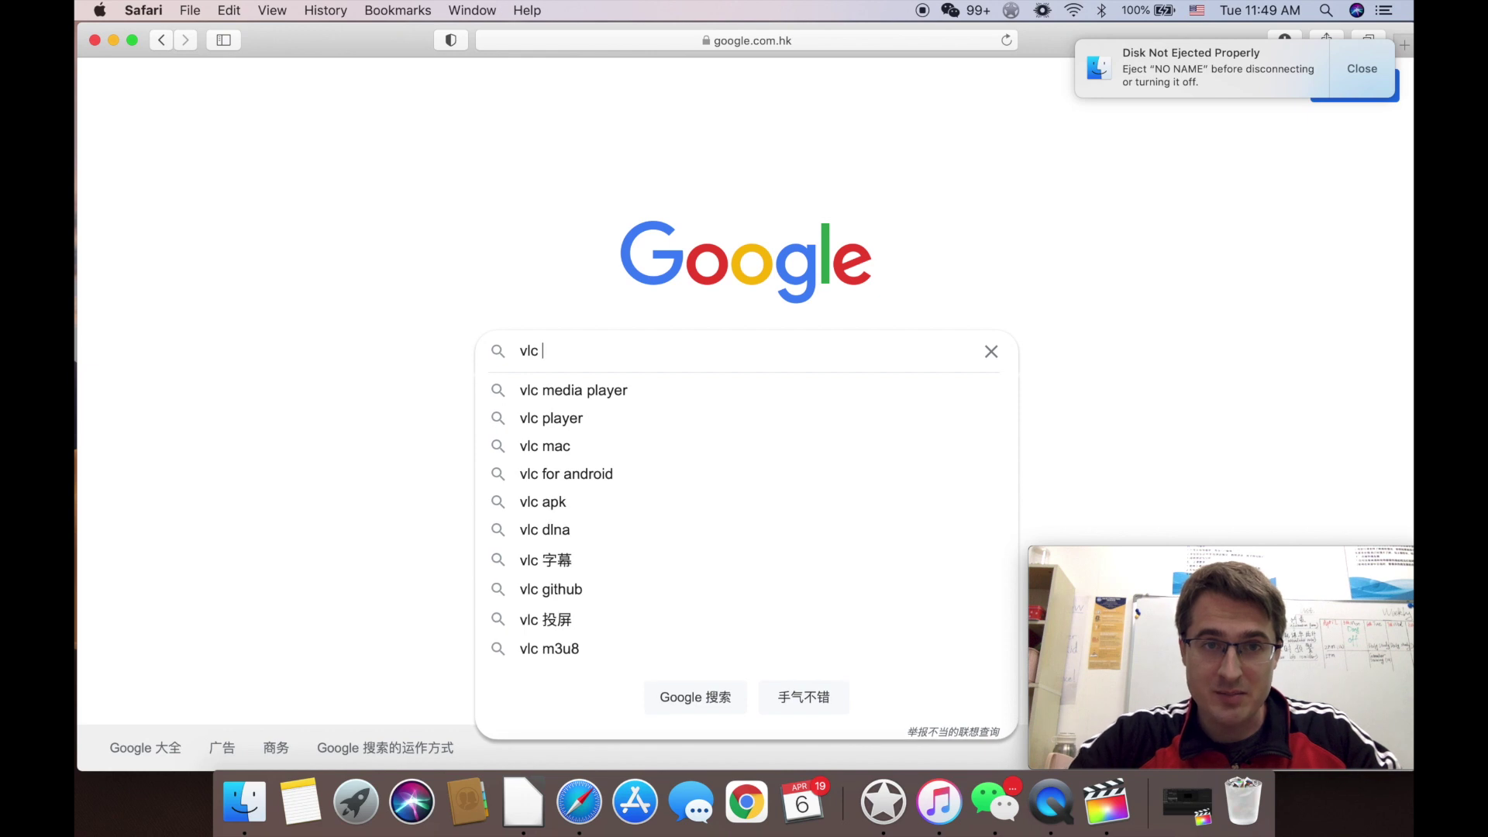
pyautogui.press('Down')
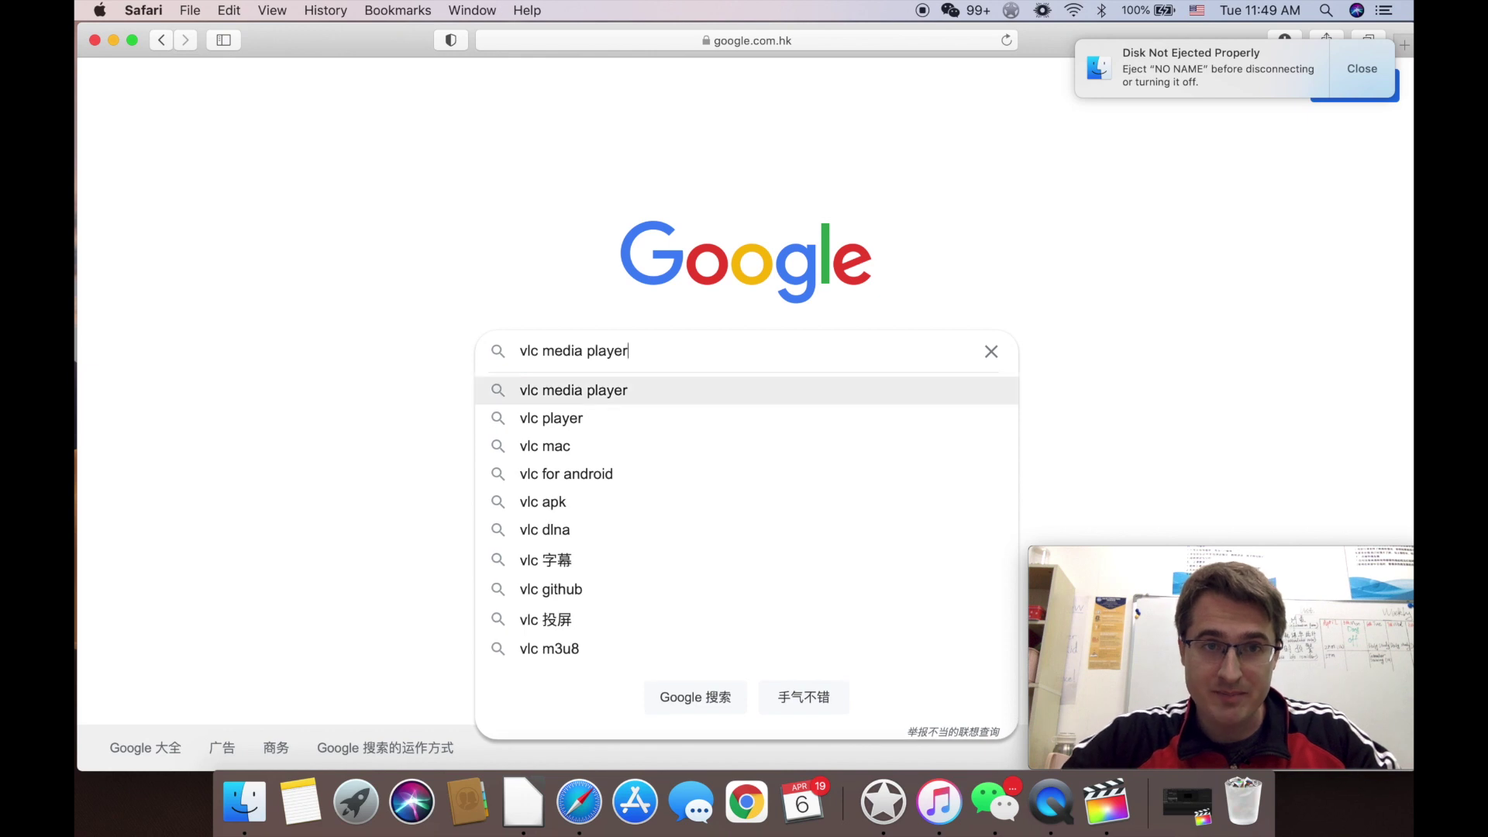
pyautogui.press('Return')
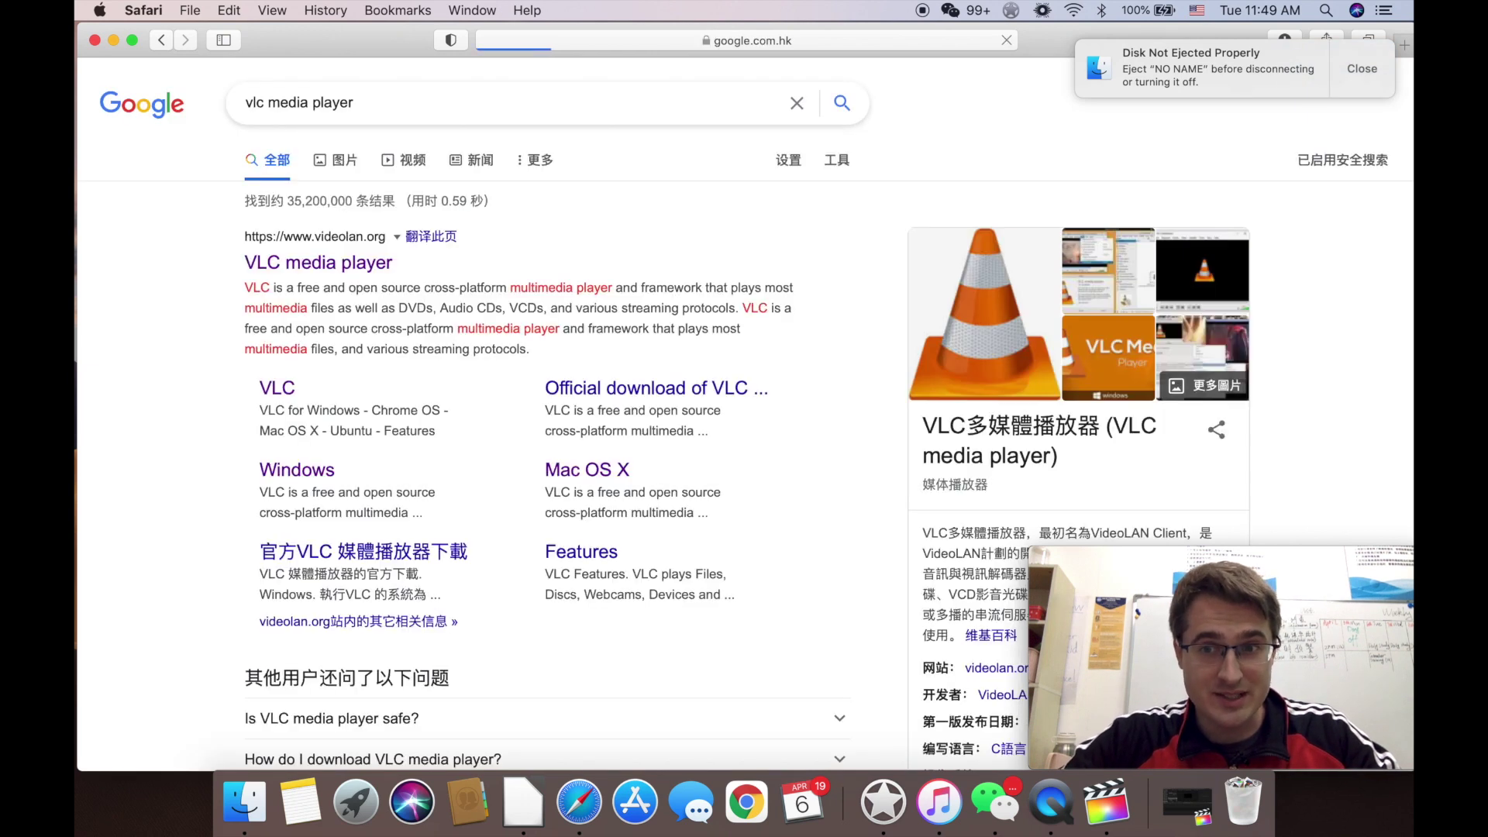
# Step: Try to add 73We wish you a Merry christmas.avi from Finder to the Final Cut Pro timeline, and try to open it in QuickTime Player
pyautogui.click(1201, 822)
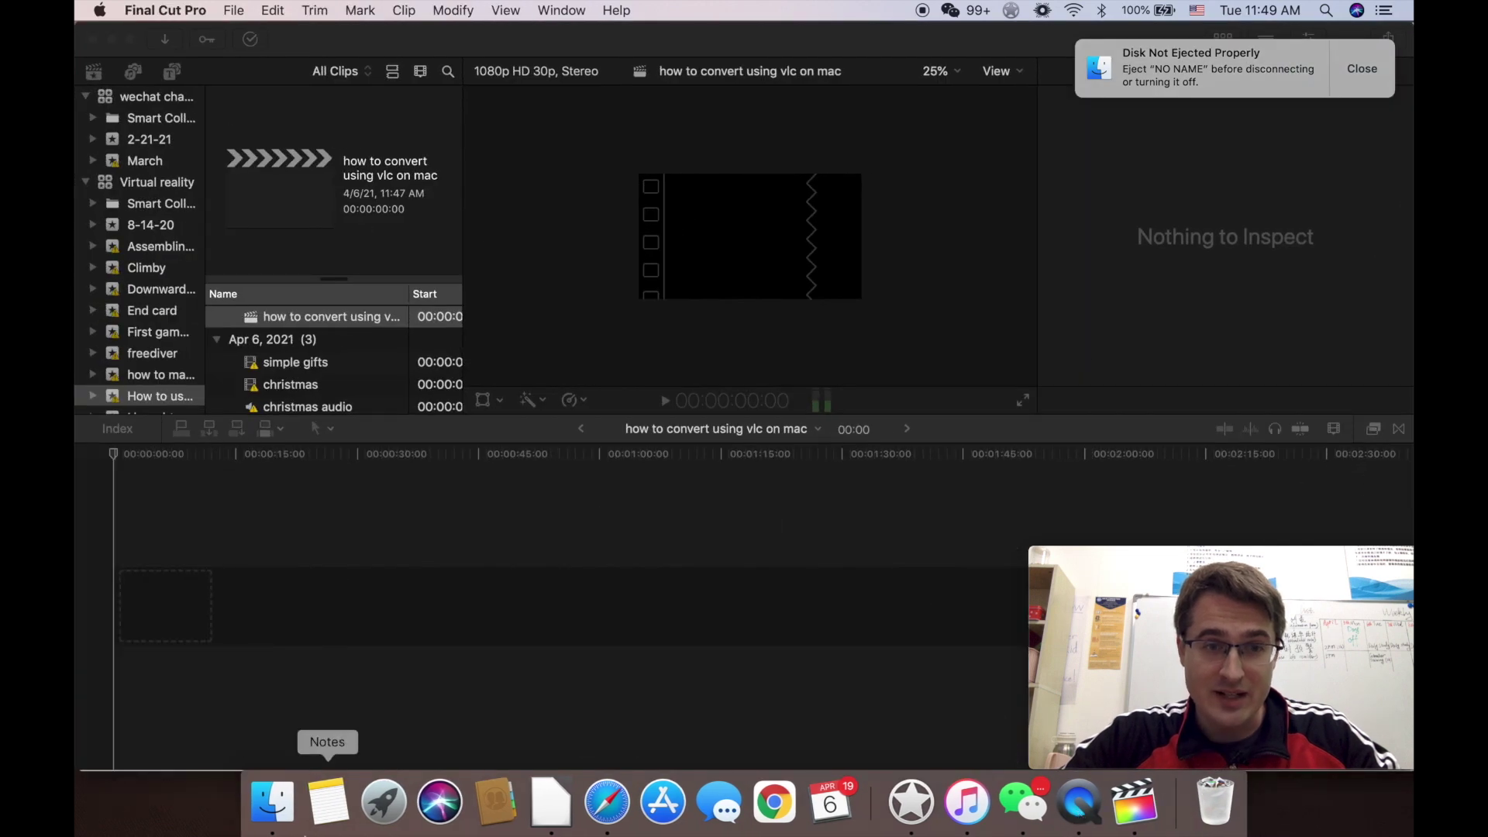
pyautogui.click(272, 803)
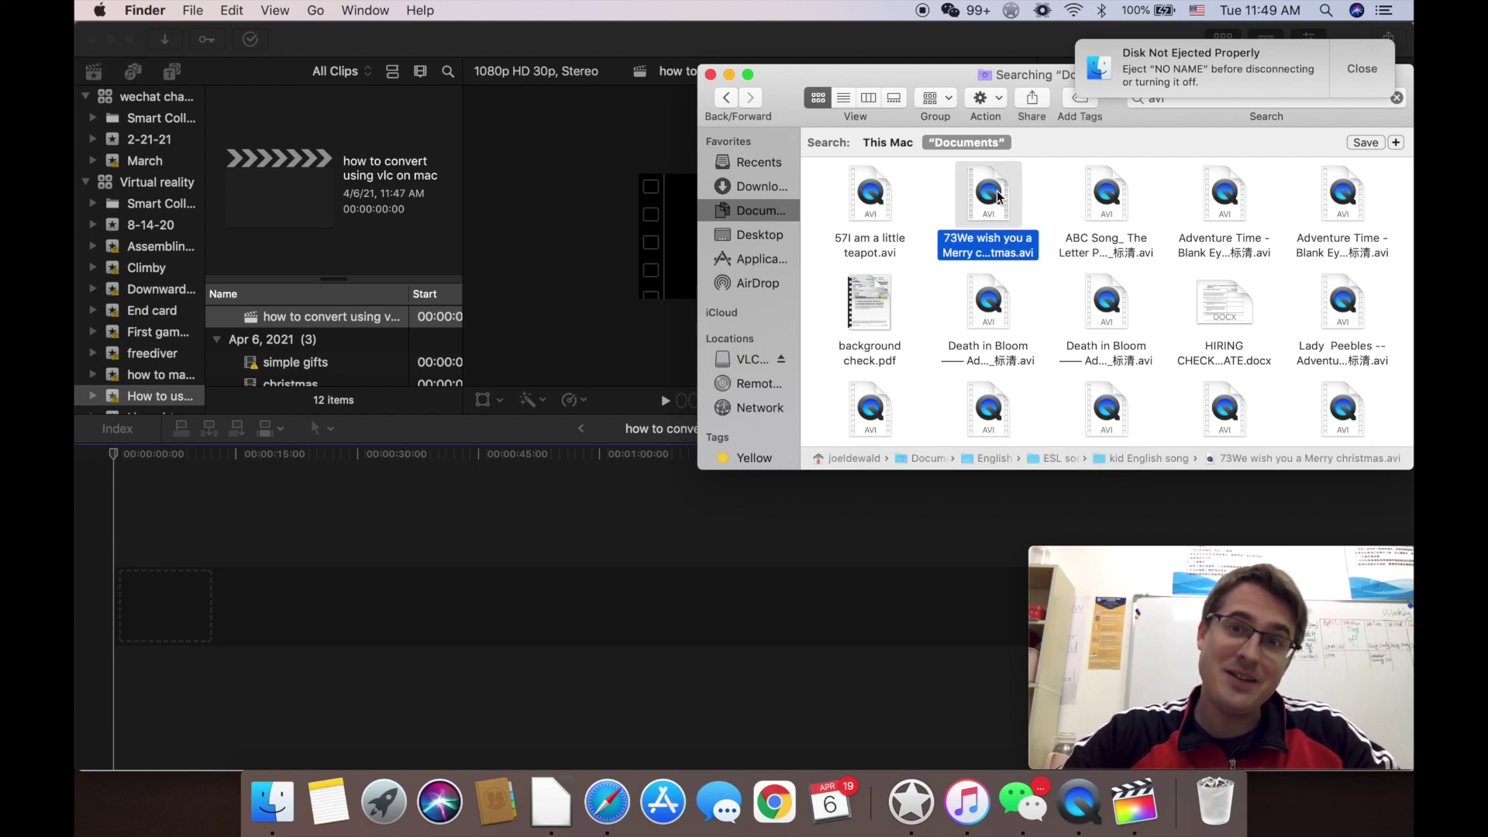
pyautogui.moveTo(996, 202); pyautogui.dragTo(171, 620)
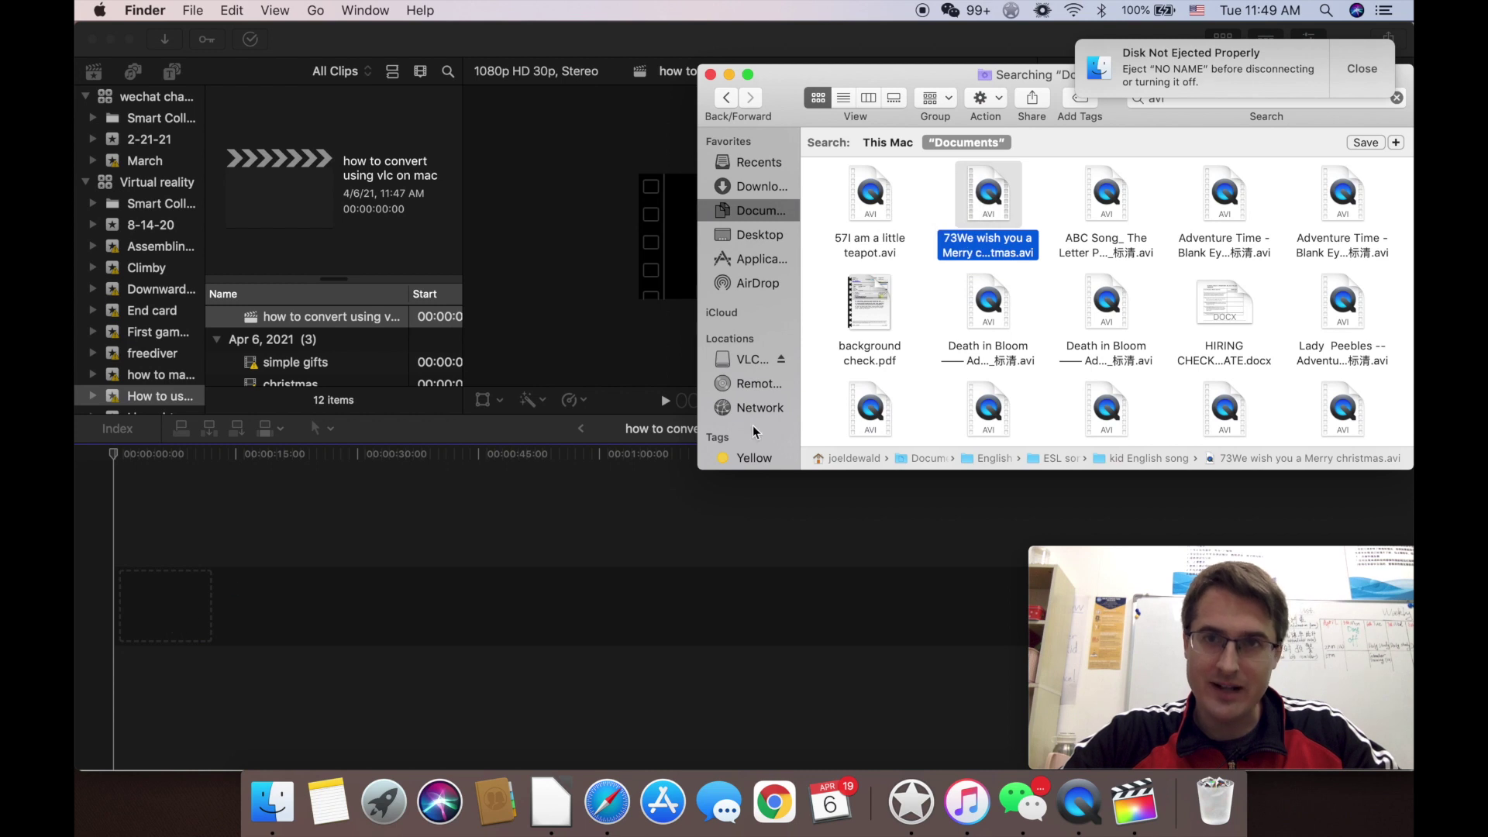
pyautogui.doubleClick(983, 204)
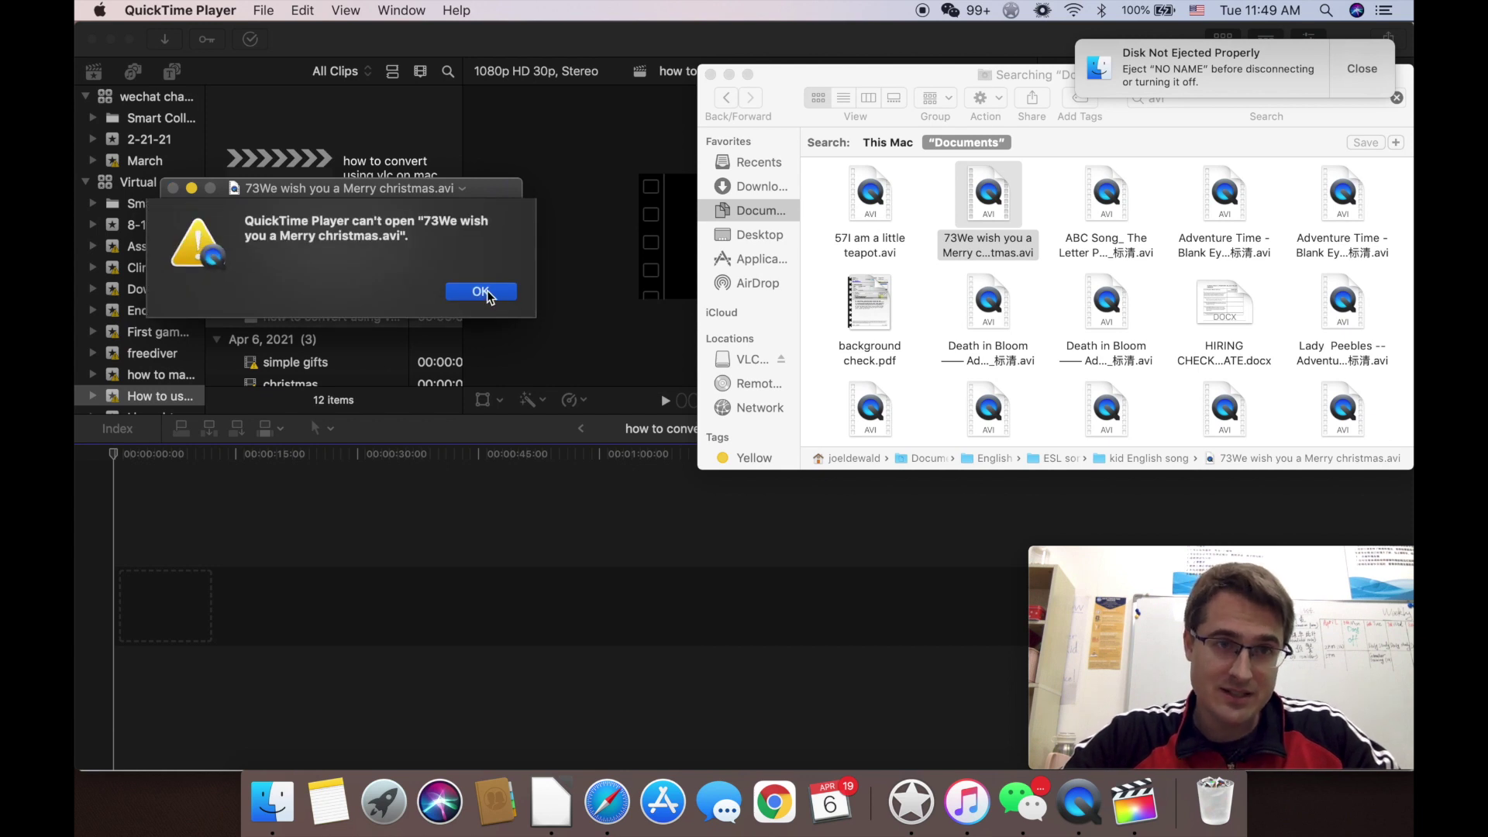
pyautogui.click(487, 290)
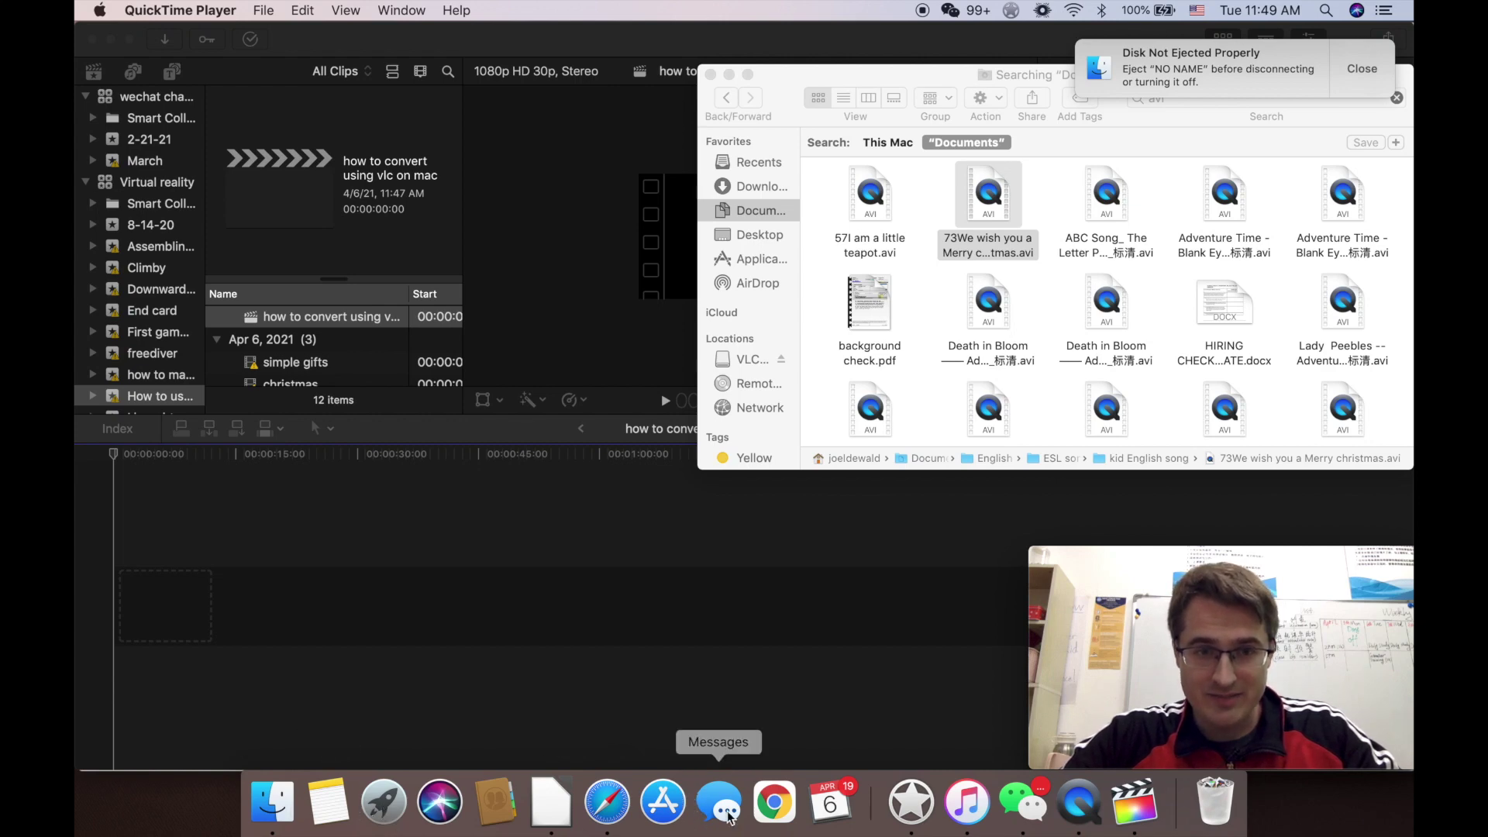
# Step: Switch to Safari, open the official VLC media player site from the search results, and view its download options by operating system
pyautogui.click(629, 806)
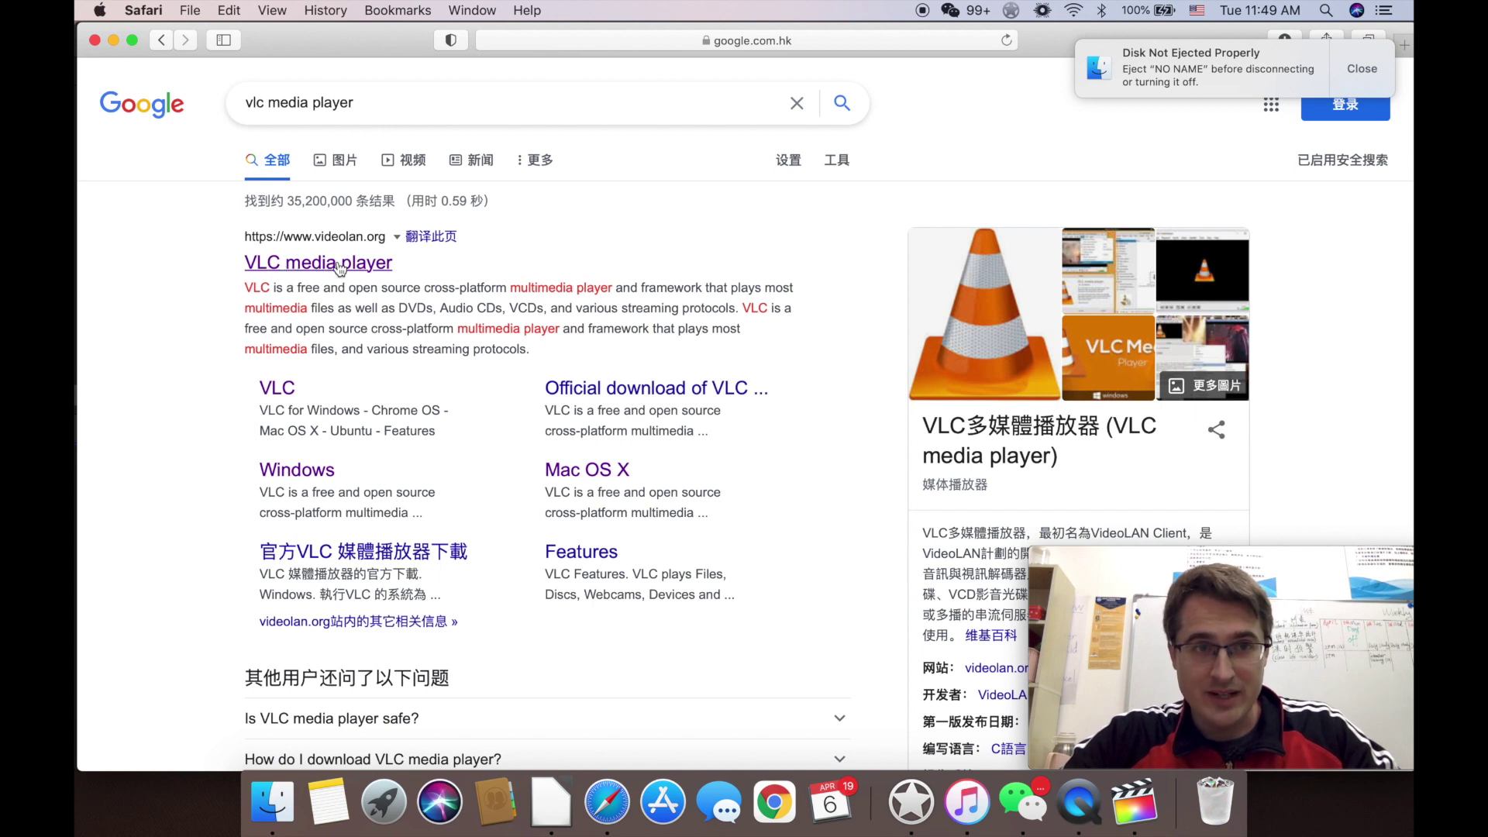
pyautogui.click(338, 264)
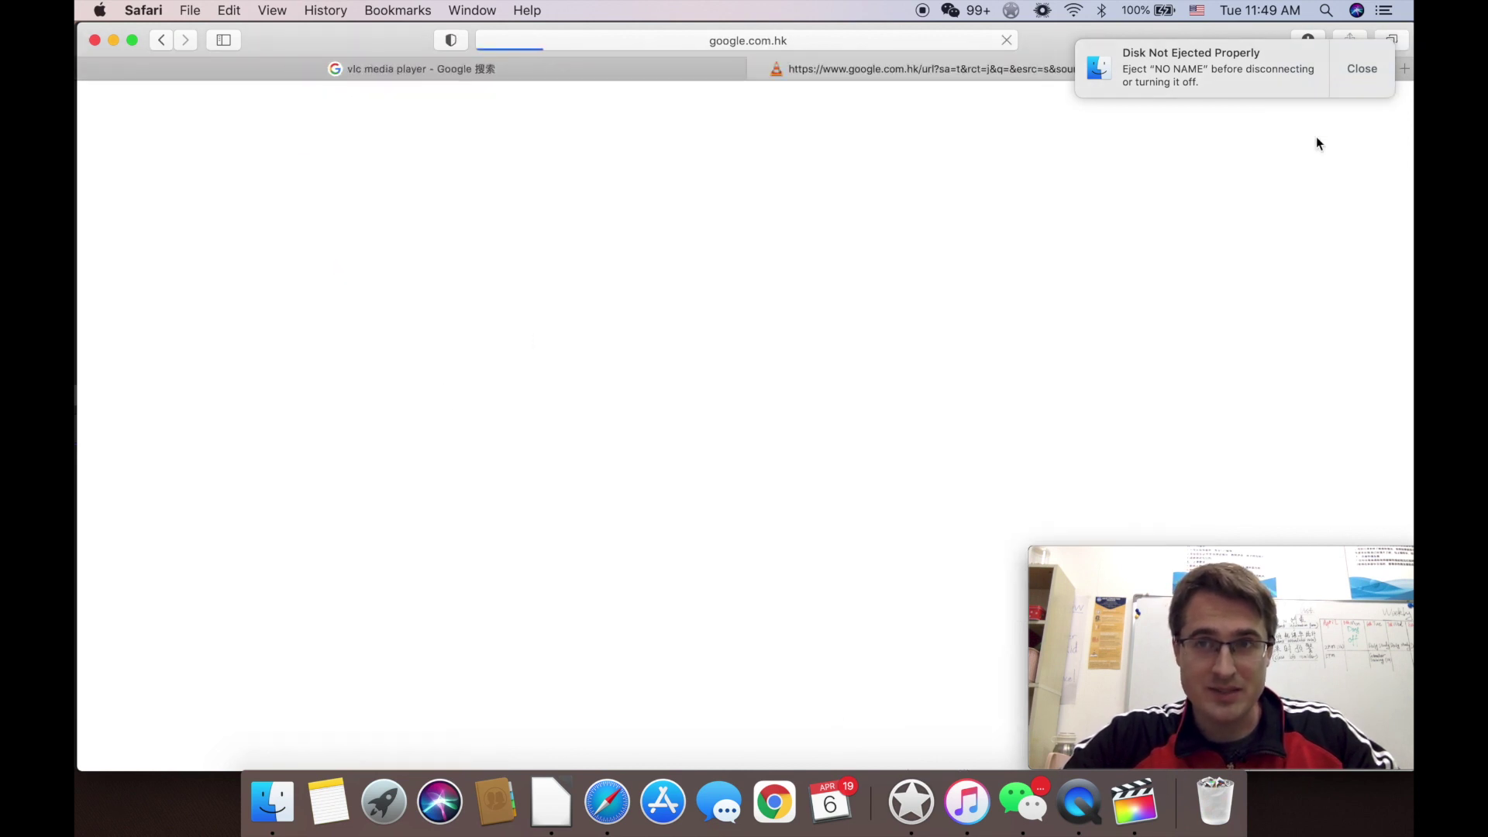
pyautogui.click(1368, 69)
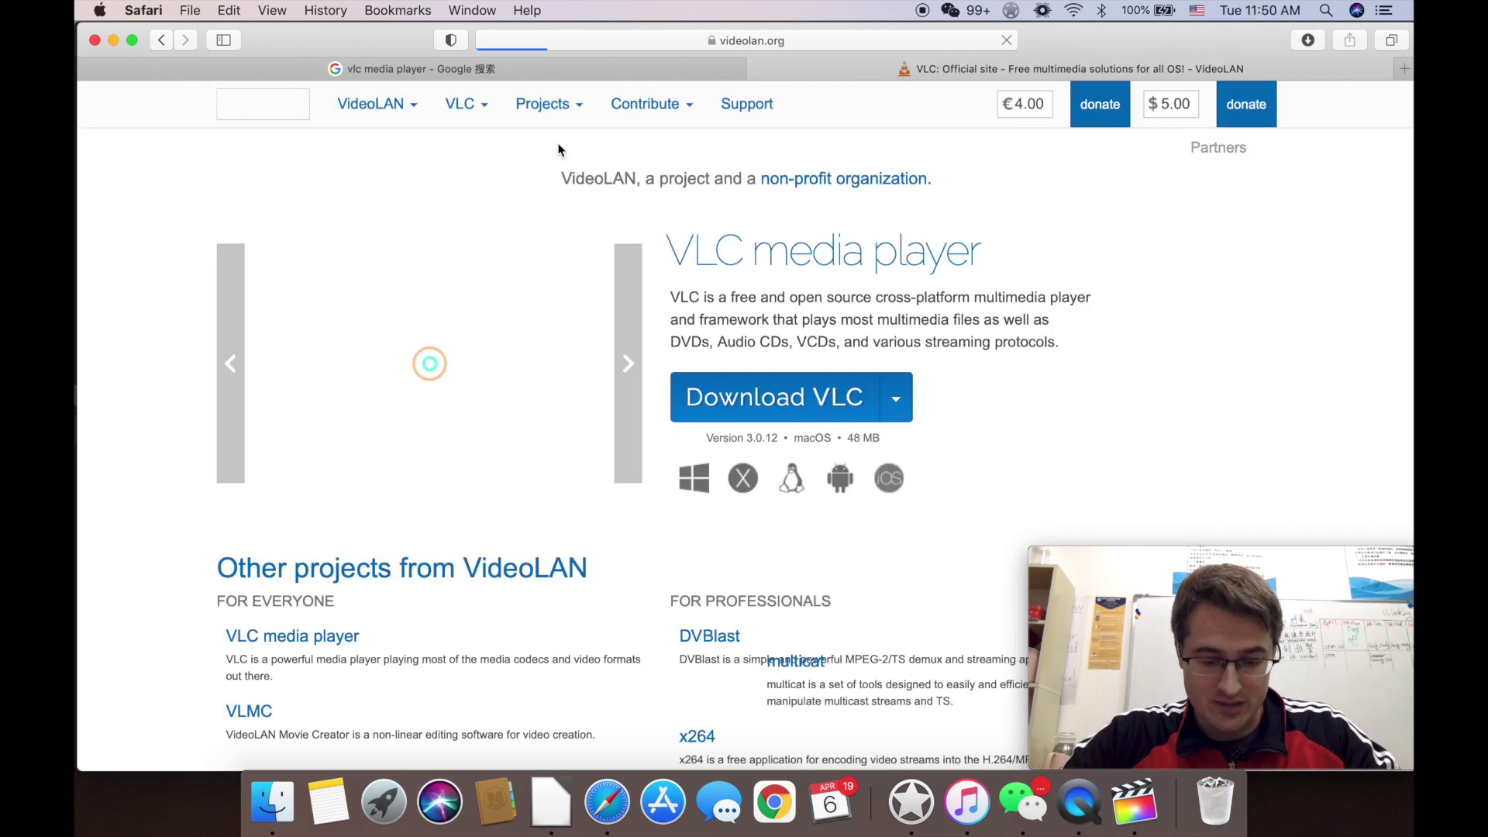
pyautogui.click(896, 397)
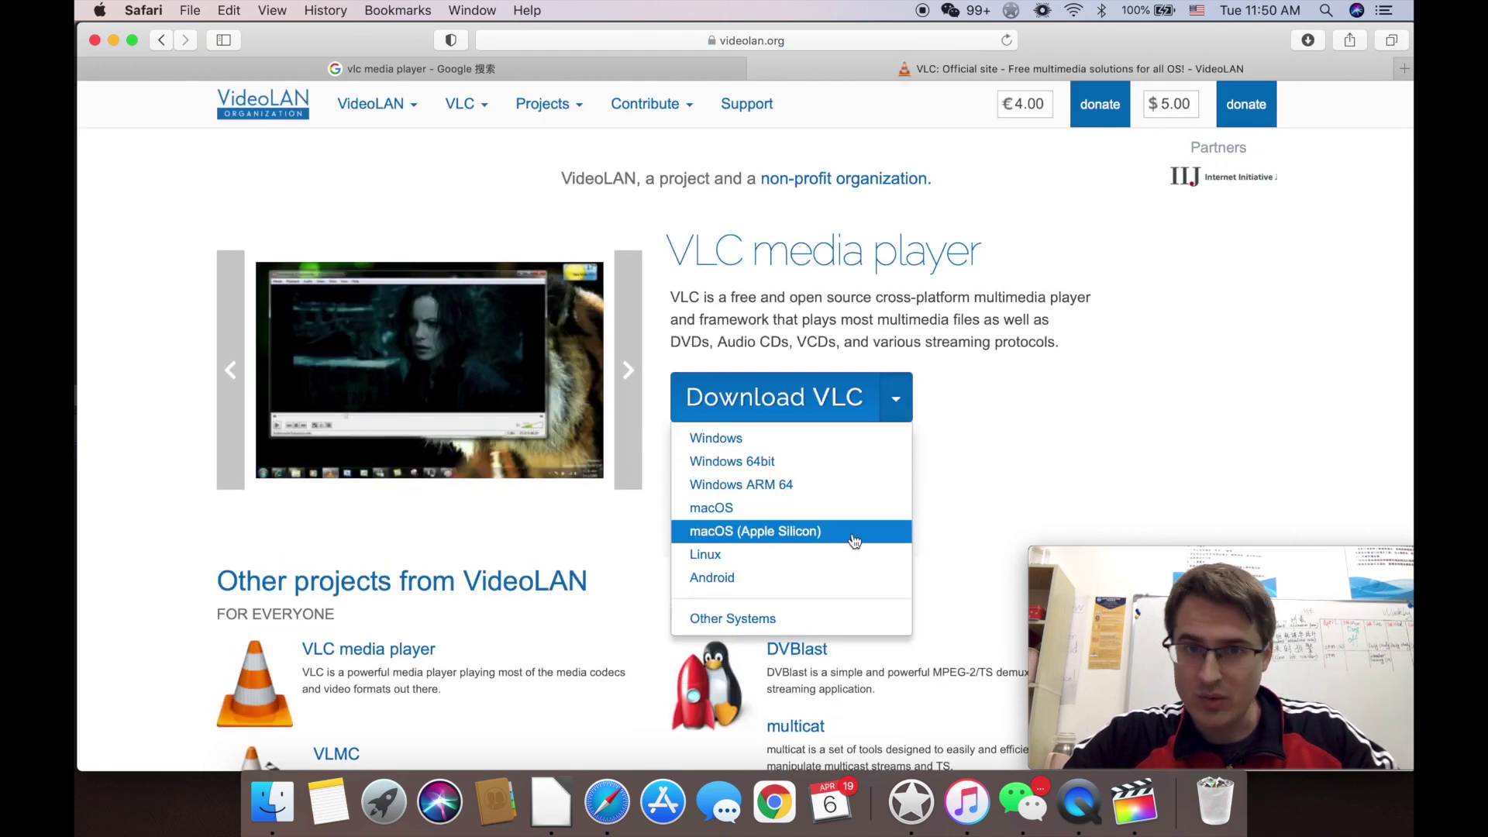
pyautogui.click(1109, 435)
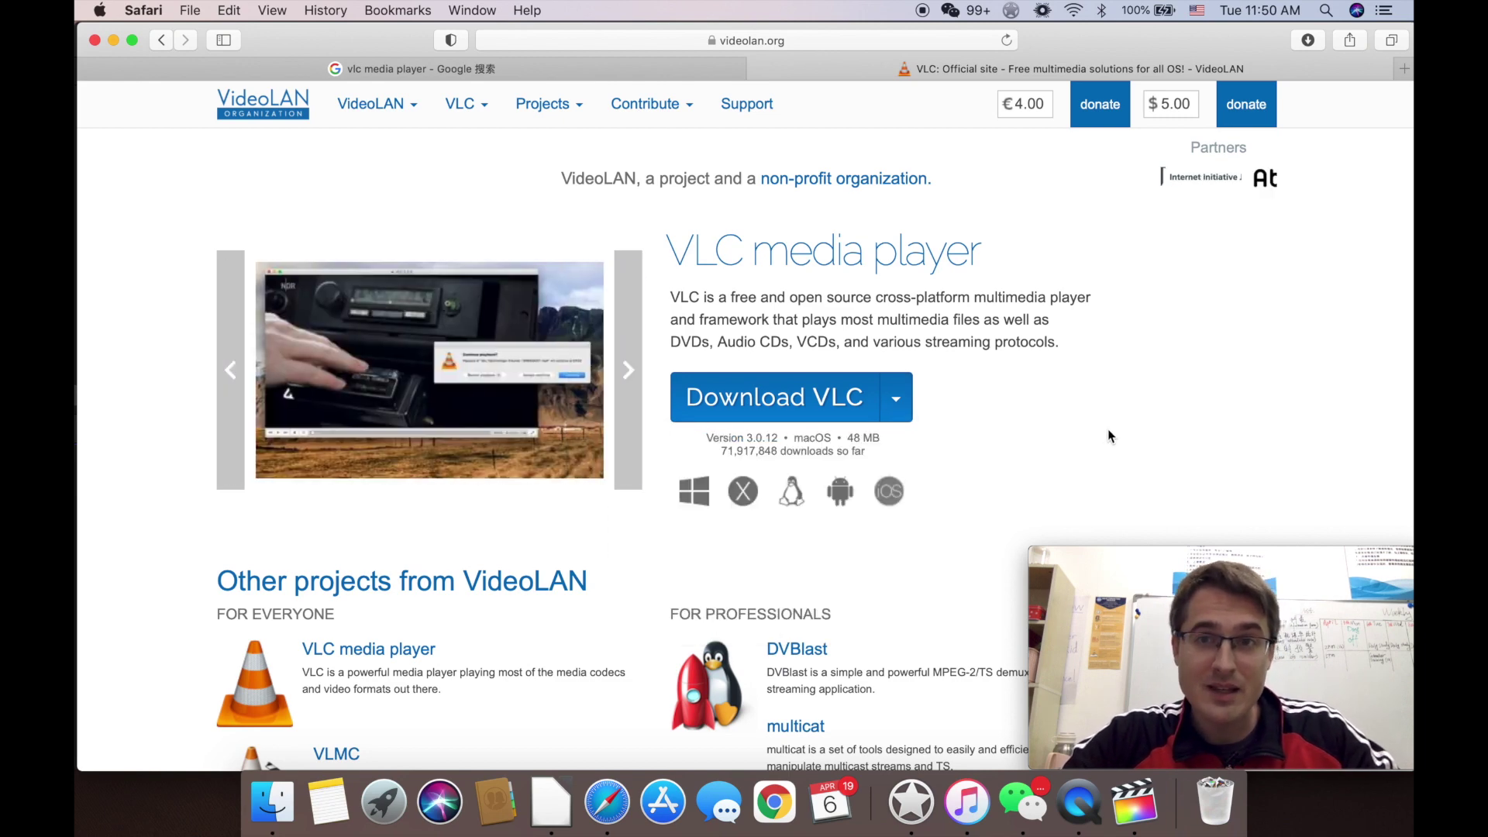
# Step: Minimise the Safari and Final Cut Pro windows and move the Finder window aside to clear the desktop
pyautogui.click(113, 40)
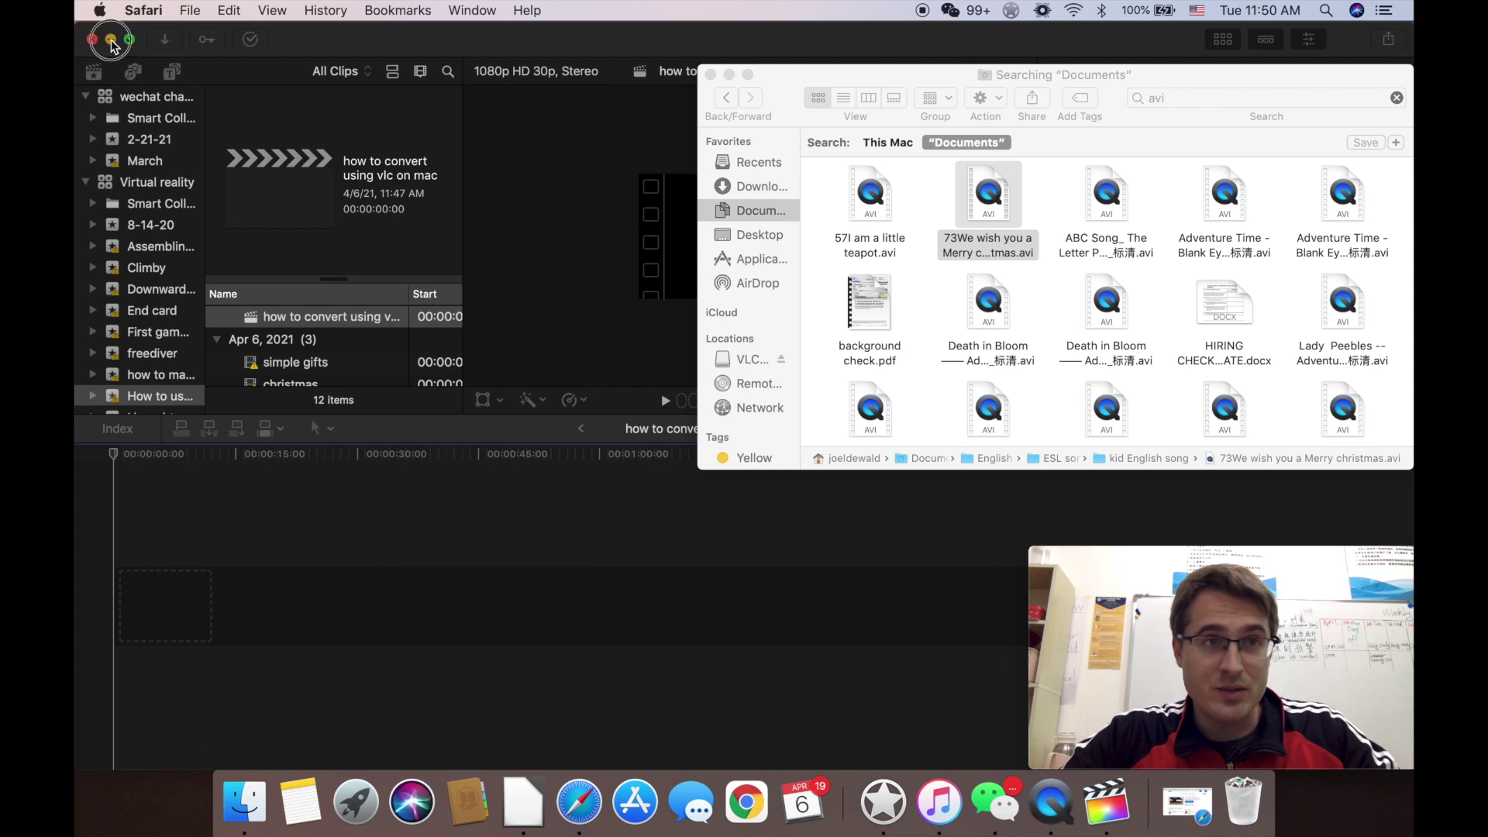
pyautogui.click(111, 40)
pyautogui.moveTo(755, 71); pyautogui.dragTo(176, 35)
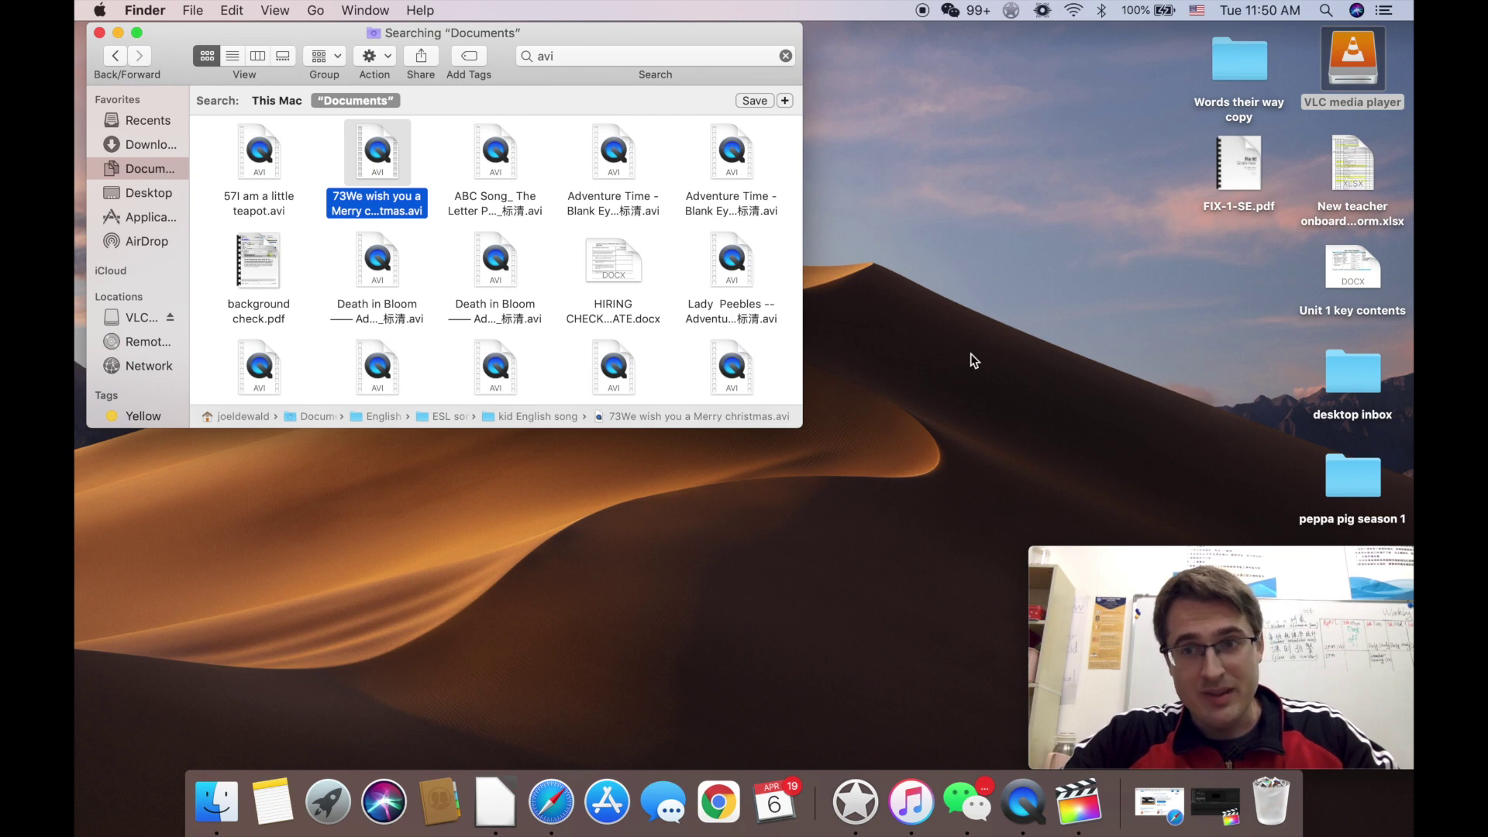
# Step: Open the VLC media player disk image on the desktop, try to copy VLC into the Applications folder, and close its window
pyautogui.click(1349, 68)
pyautogui.doubleClick(1349, 69)
pyautogui.moveTo(334, 612); pyautogui.dragTo(514, 608)
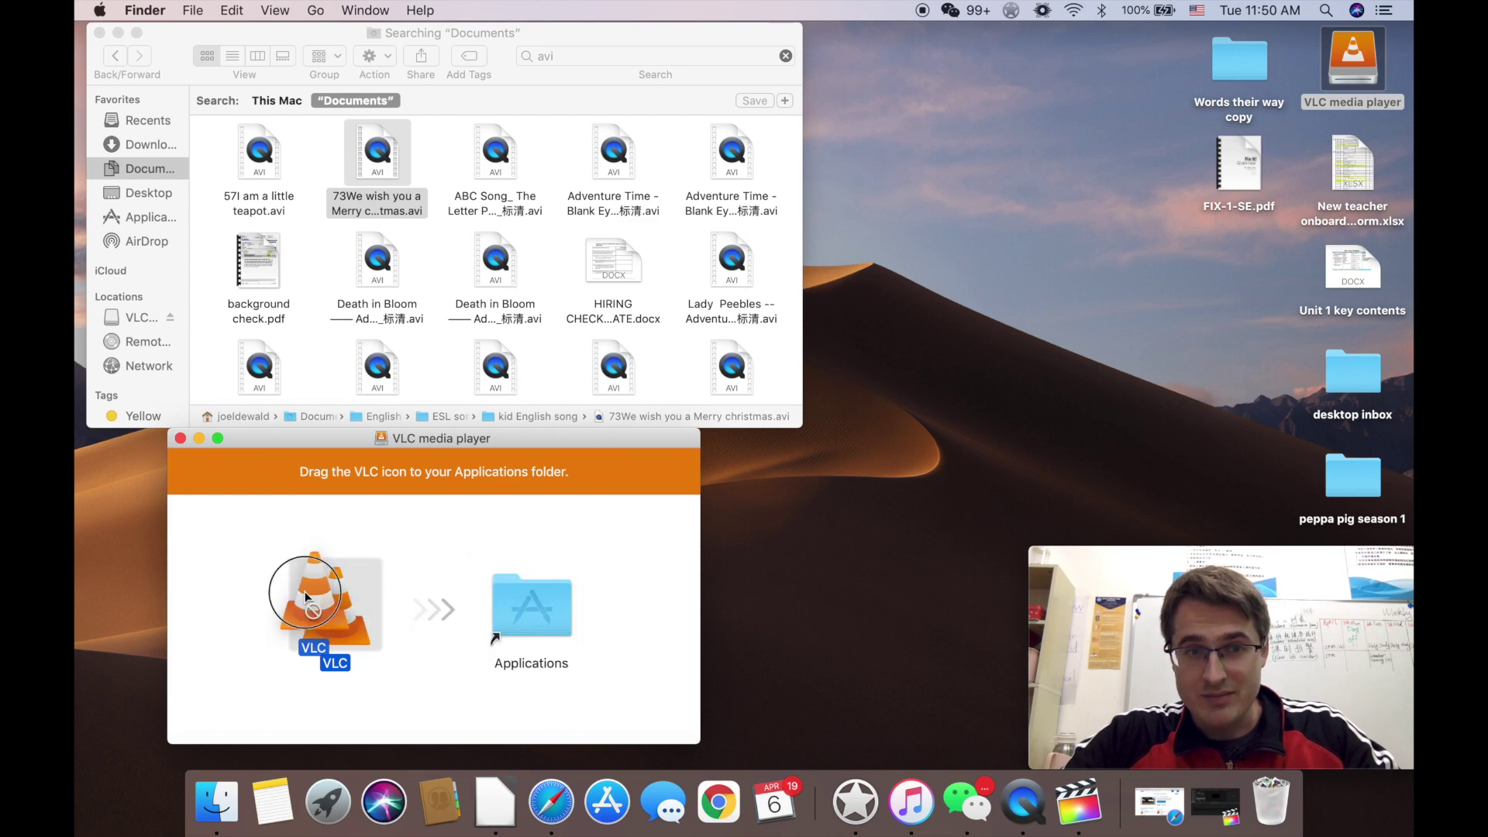
pyautogui.moveTo(295, 593); pyautogui.dragTo(322, 610)
pyautogui.click(180, 437)
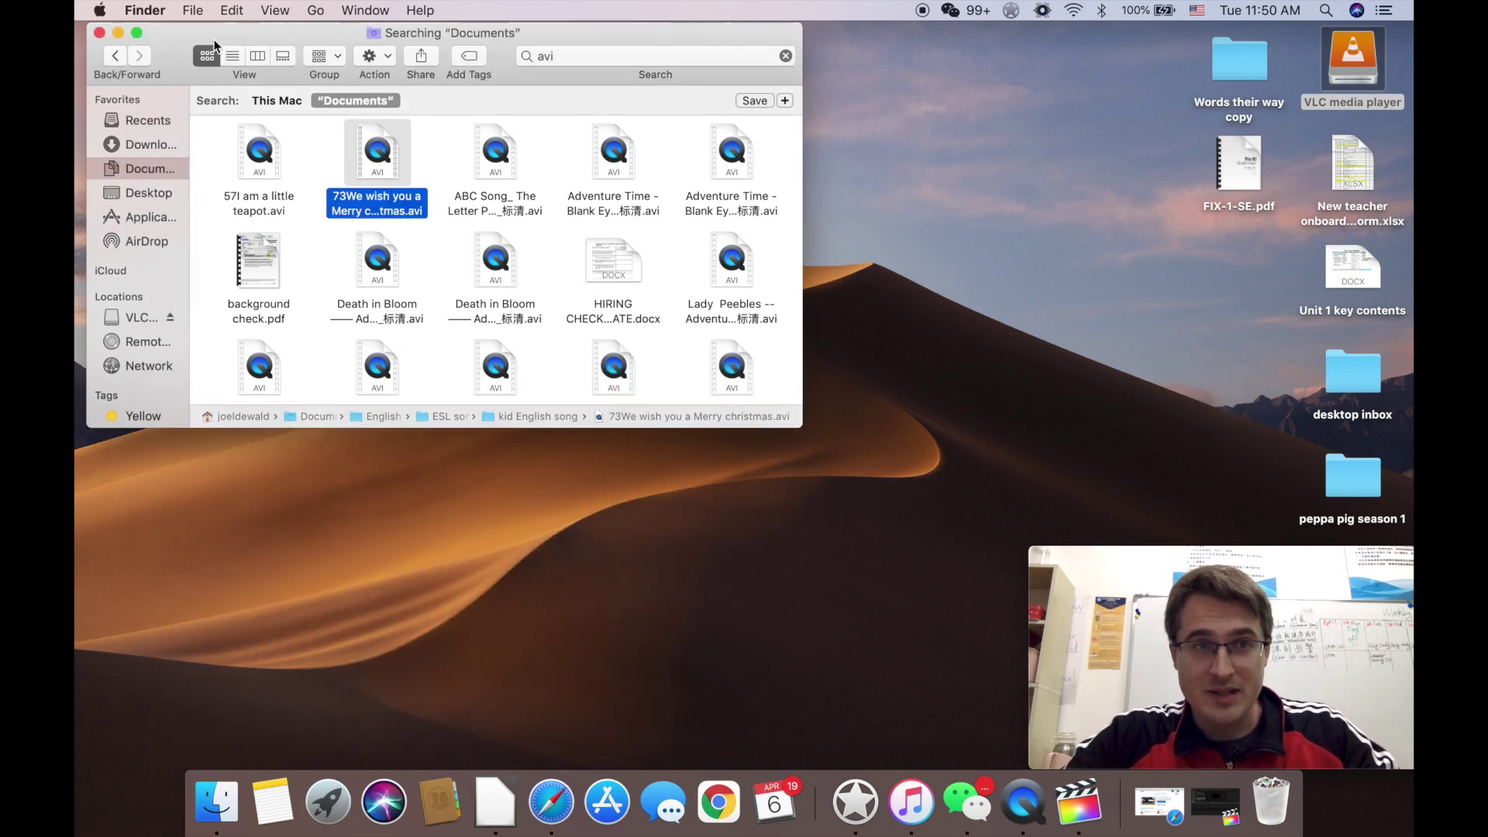
# Step: Launch VLC from the installed applications and arrange its window beside the Finder window showing the AVI files
pyautogui.moveTo(230, 45); pyautogui.dragTo(845, 45)
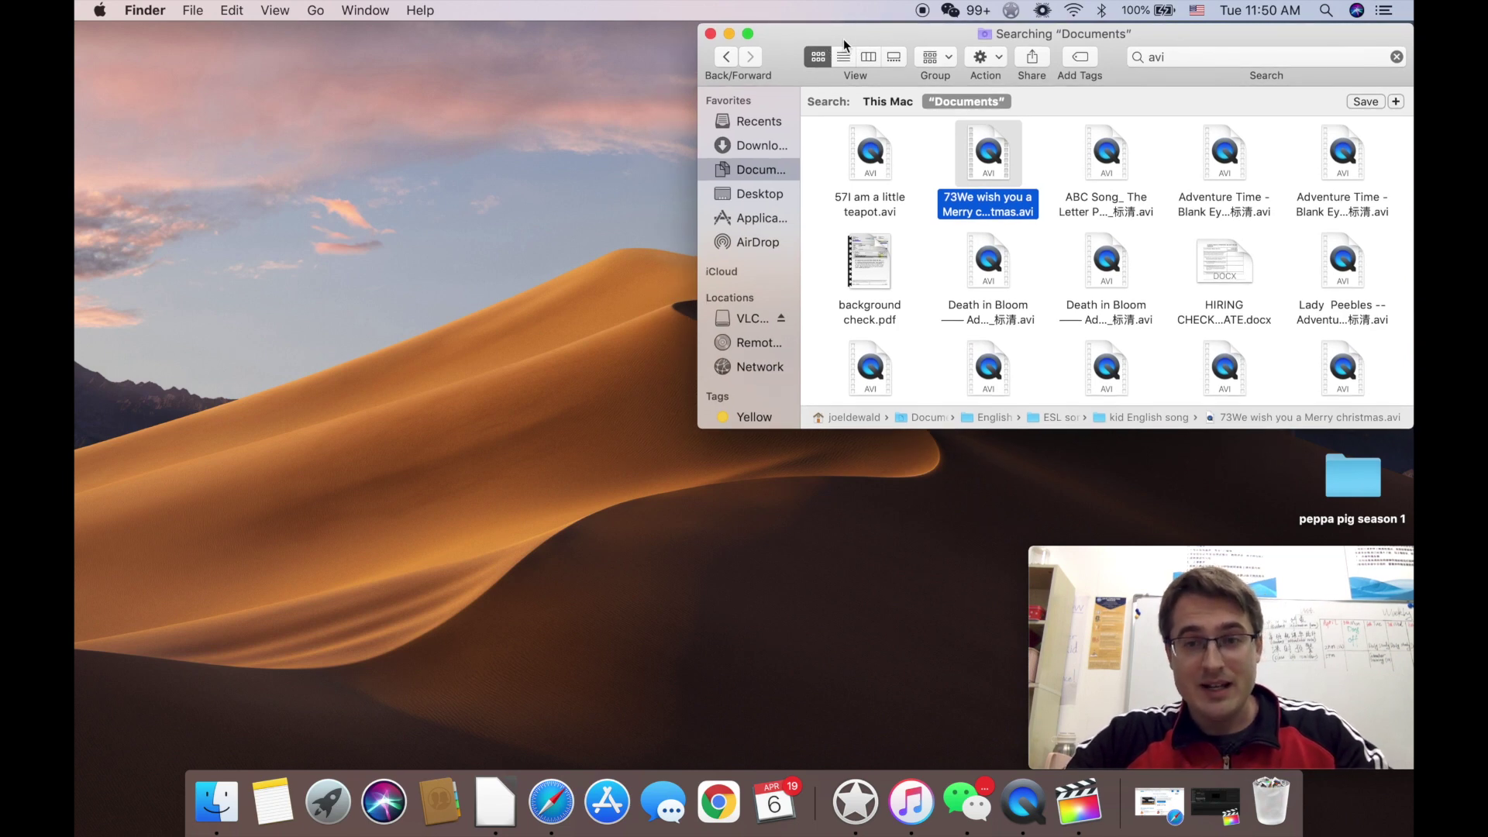
pyautogui.press('F4')
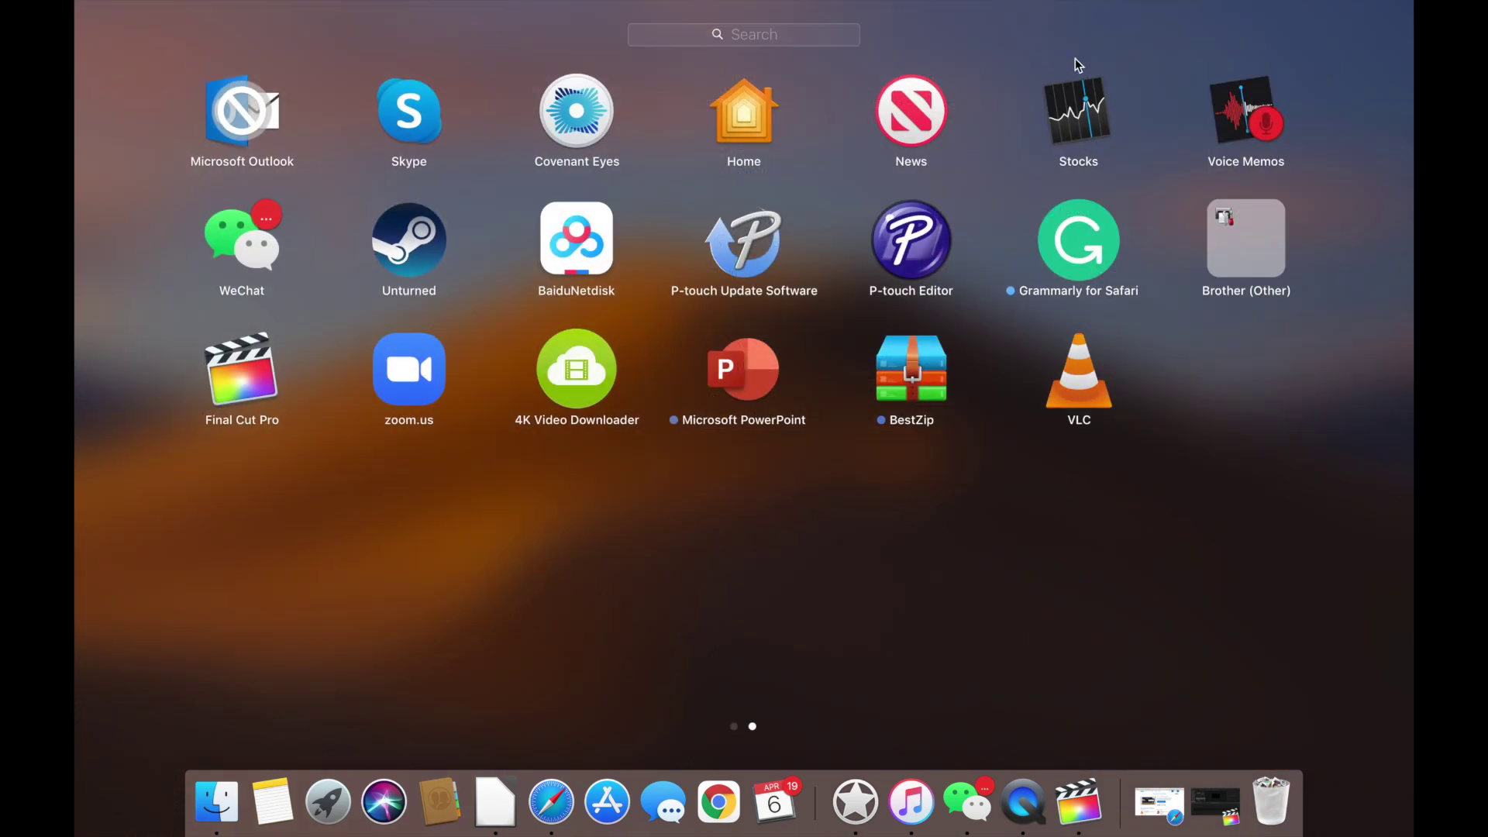
pyautogui.hscroll(-3, 728, 592)
pyautogui.hscroll(3, 728, 593)
pyautogui.click(1082, 367)
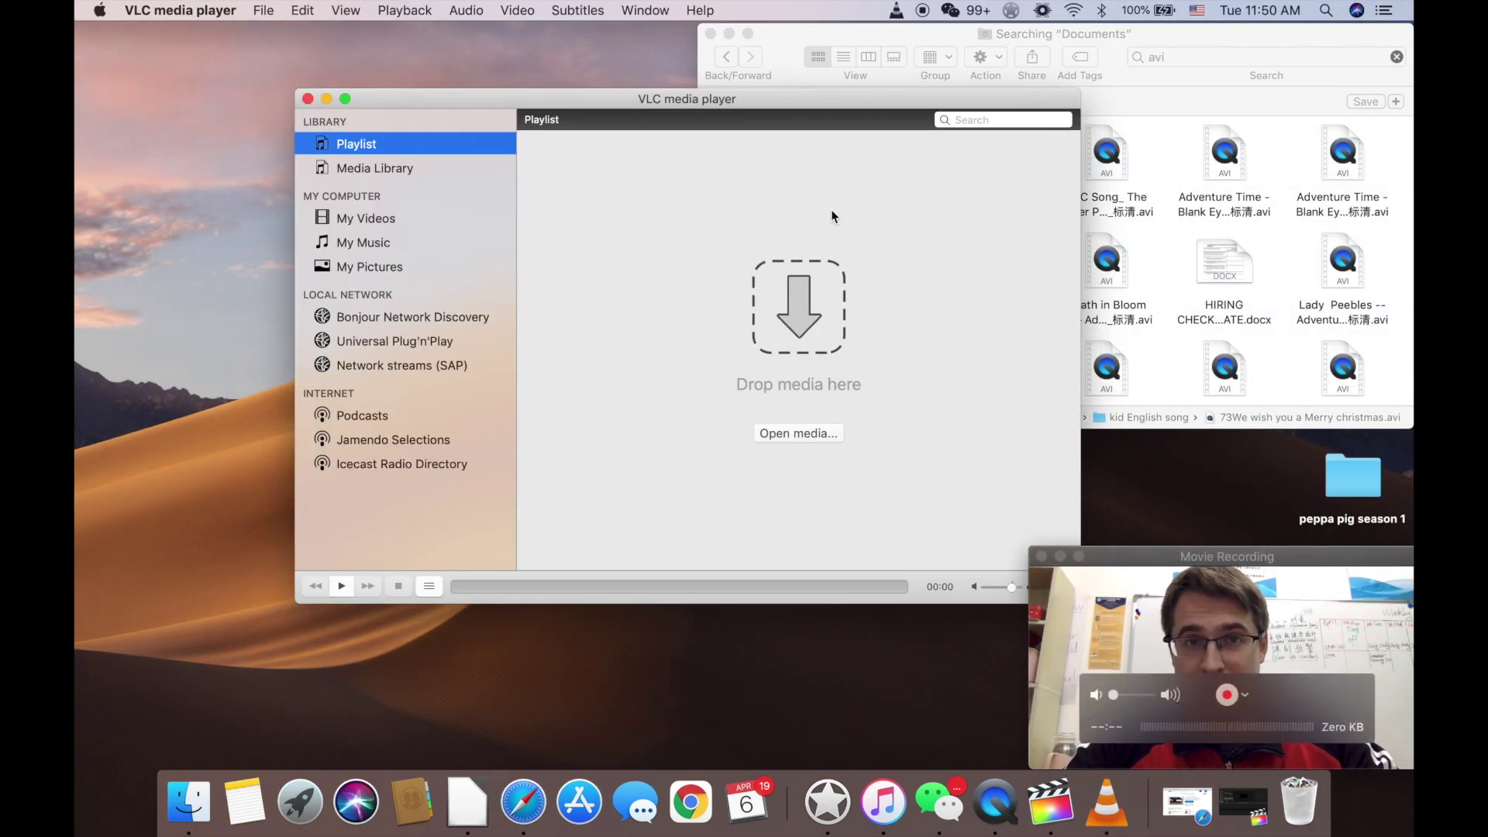
pyautogui.moveTo(732, 107); pyautogui.dragTo(528, 46)
pyautogui.click(1100, 635)
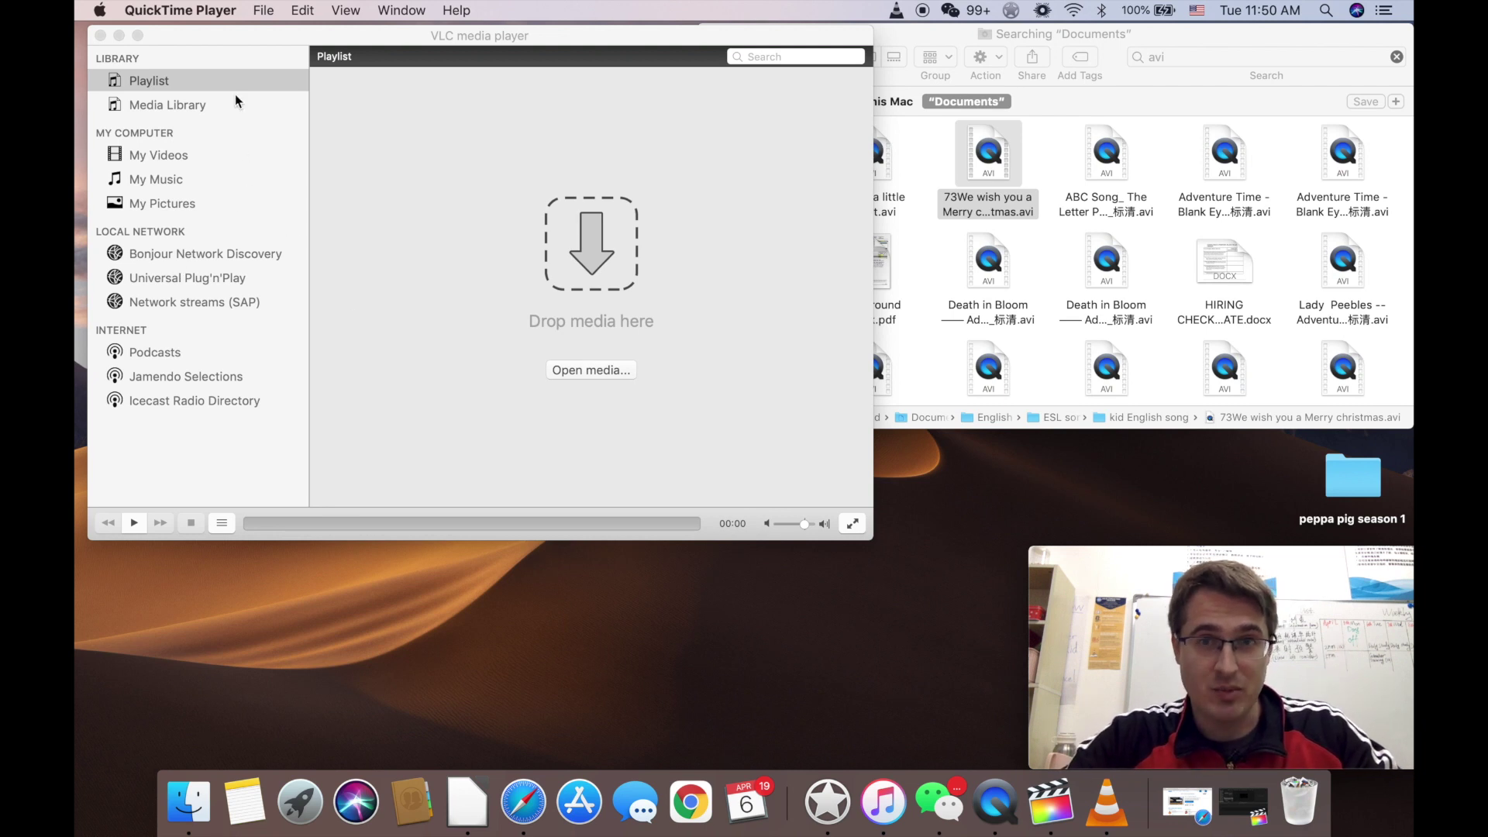
pyautogui.click(267, 13)
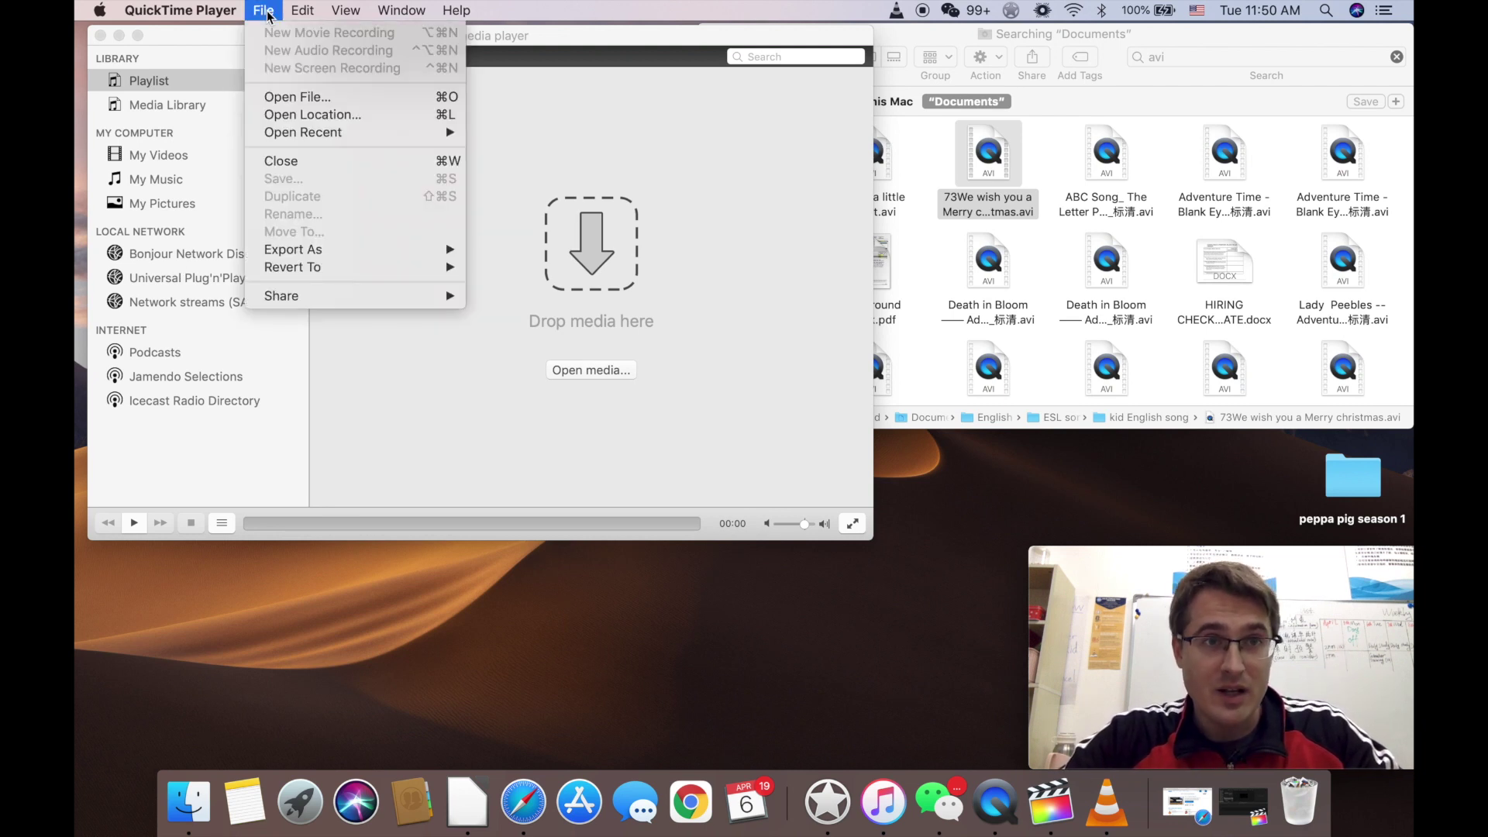
pyautogui.click(491, 401)
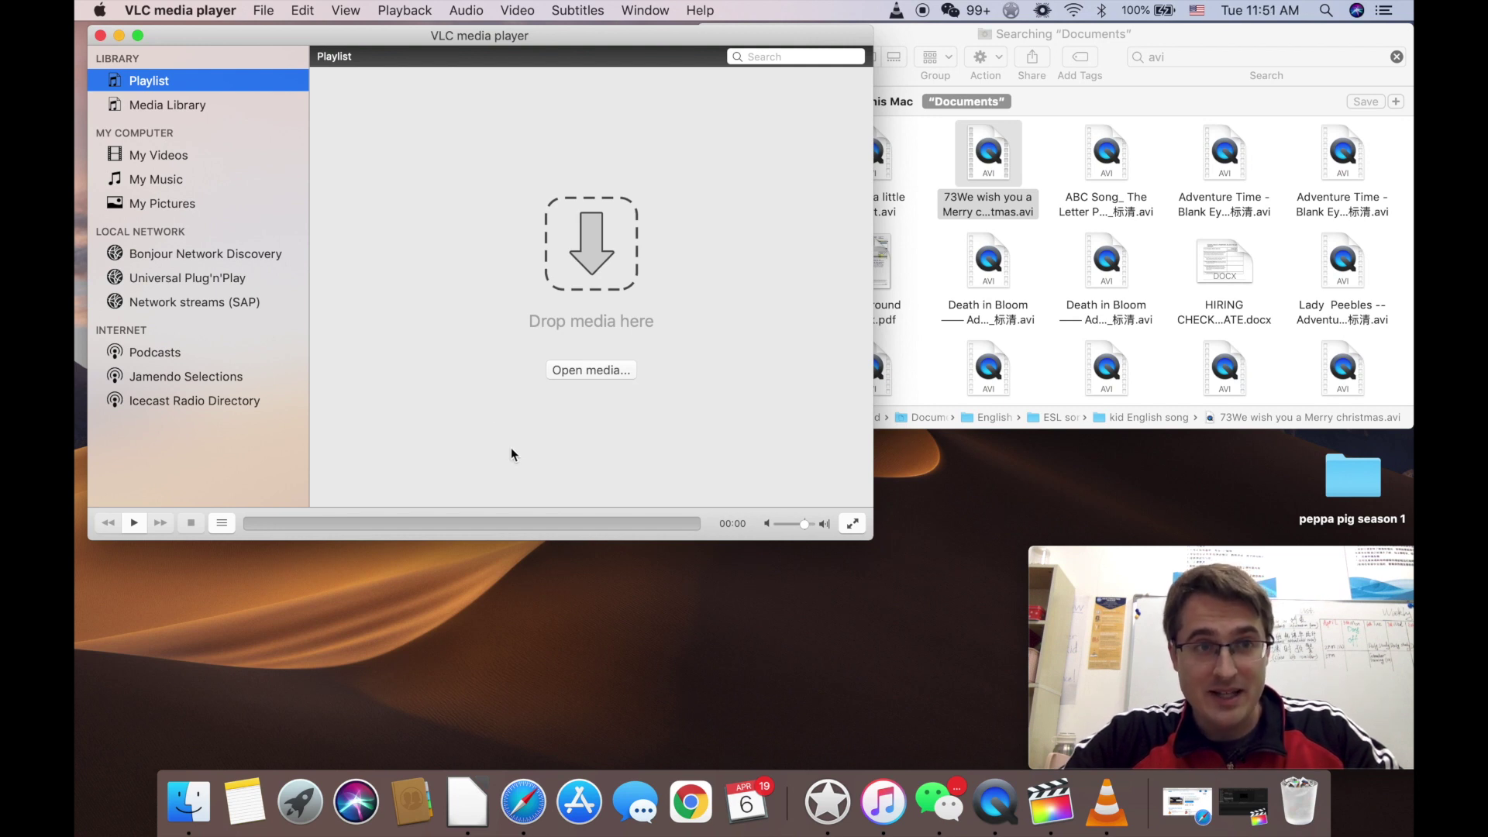
# Step: Open VLC's Convert / Stream window and add 73We wish you a Merry christmas.avi from Finder as the source media
pyautogui.click(263, 11)
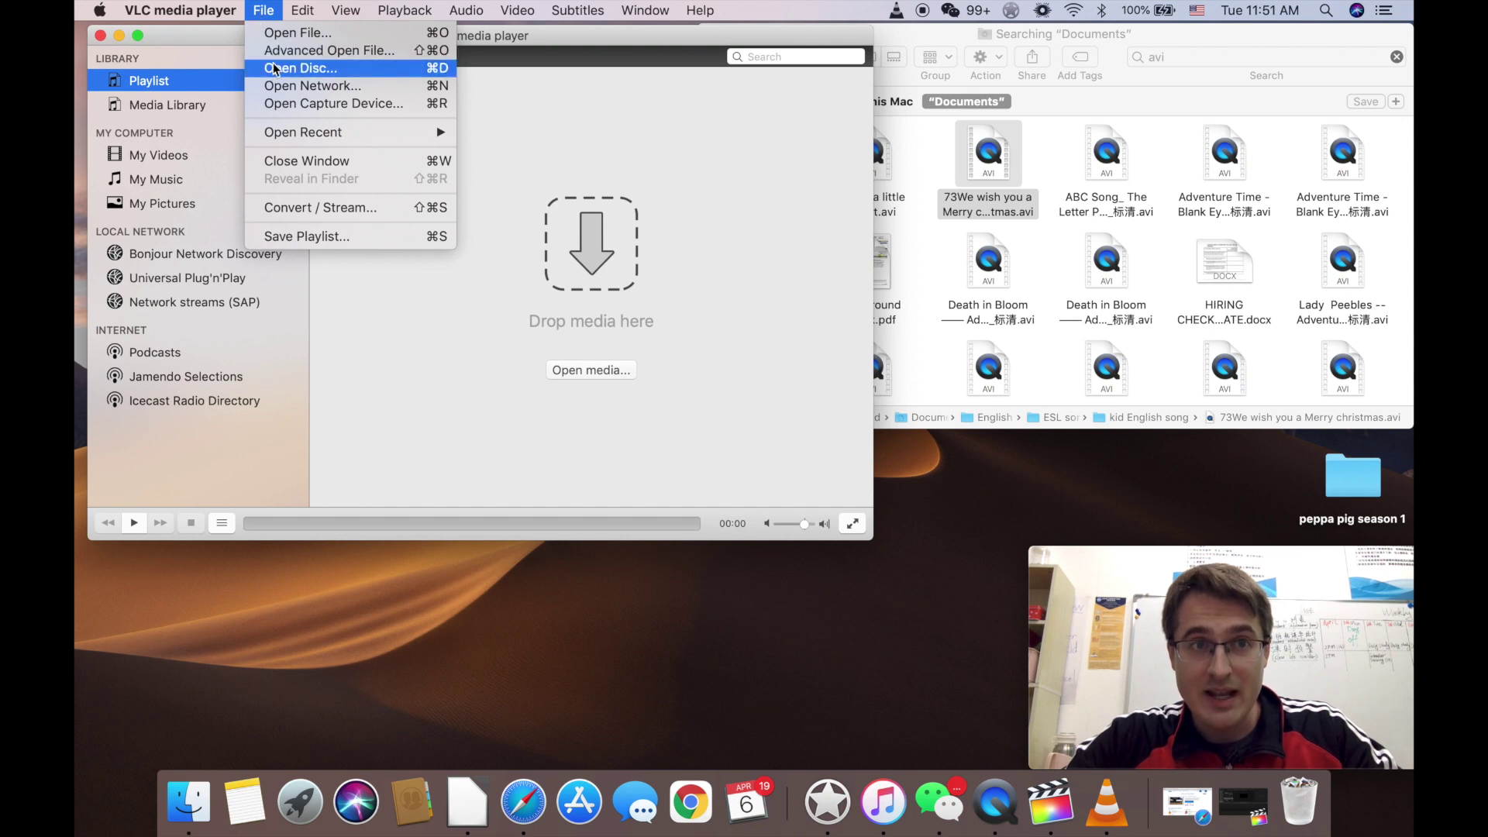
pyautogui.click(393, 211)
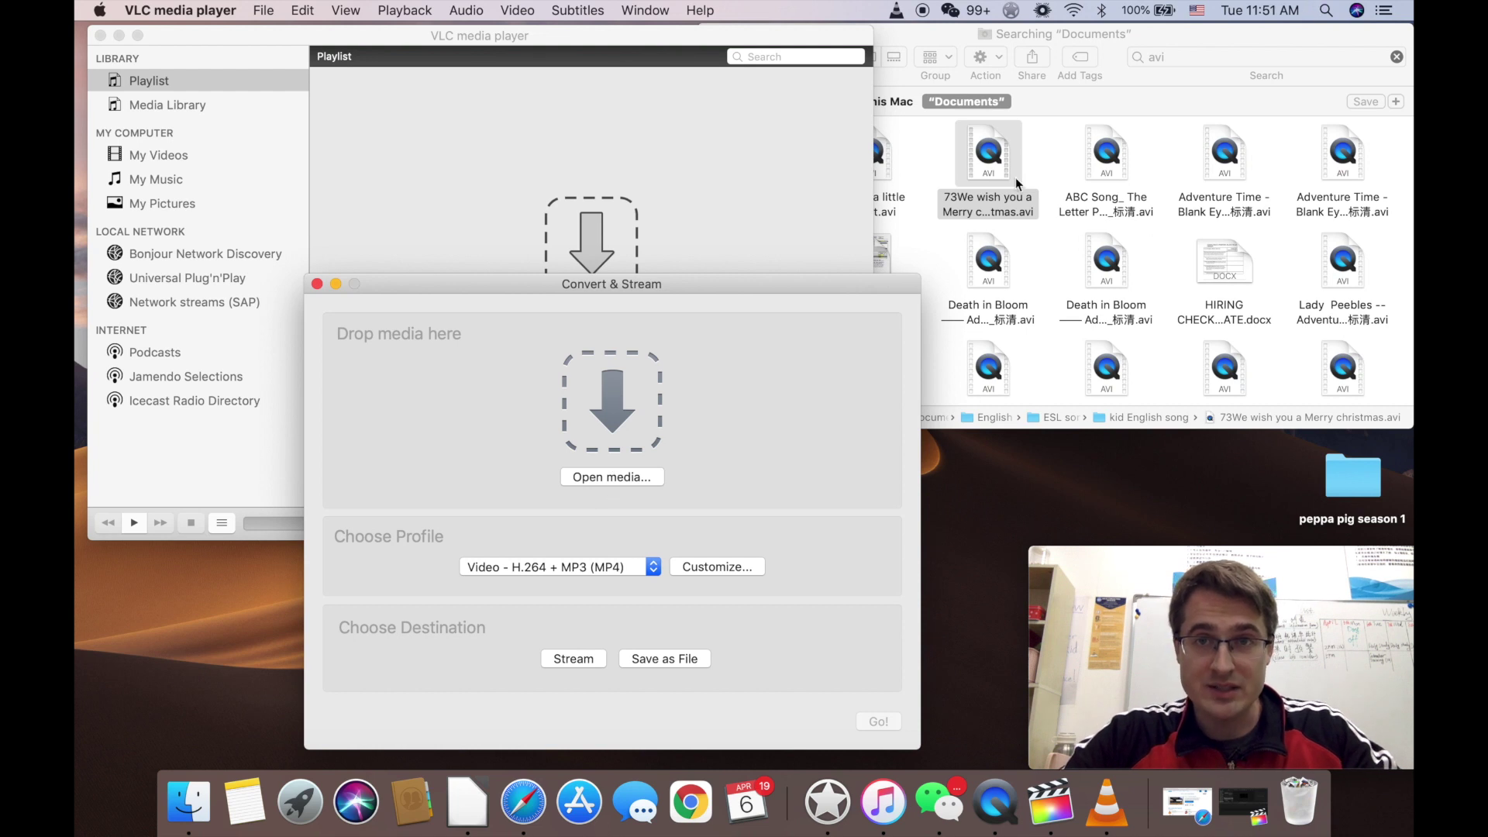
pyautogui.click(1000, 160)
pyautogui.moveTo(1000, 160); pyautogui.dragTo(574, 424)
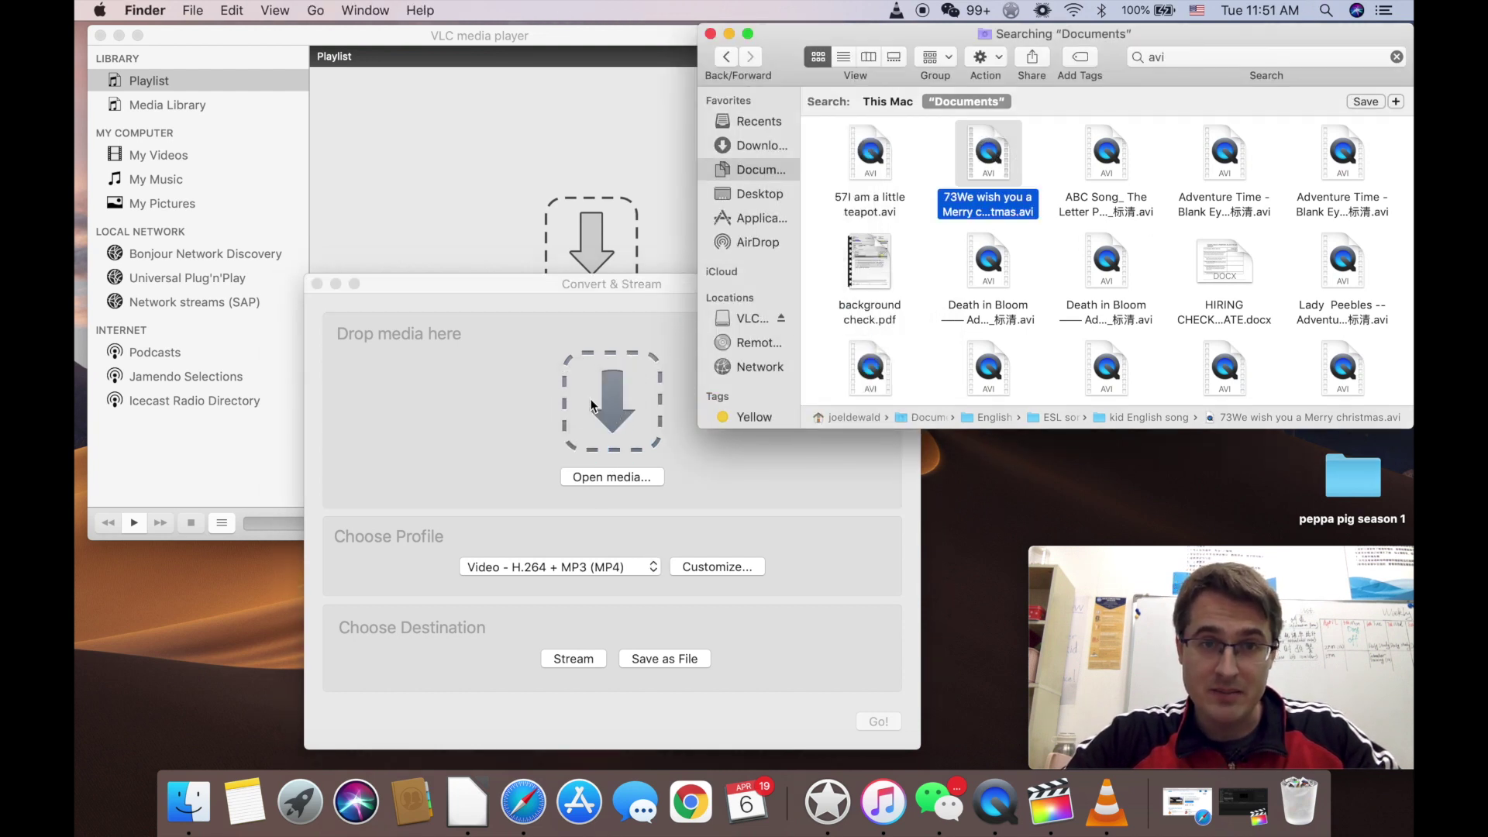
pyautogui.click(546, 426)
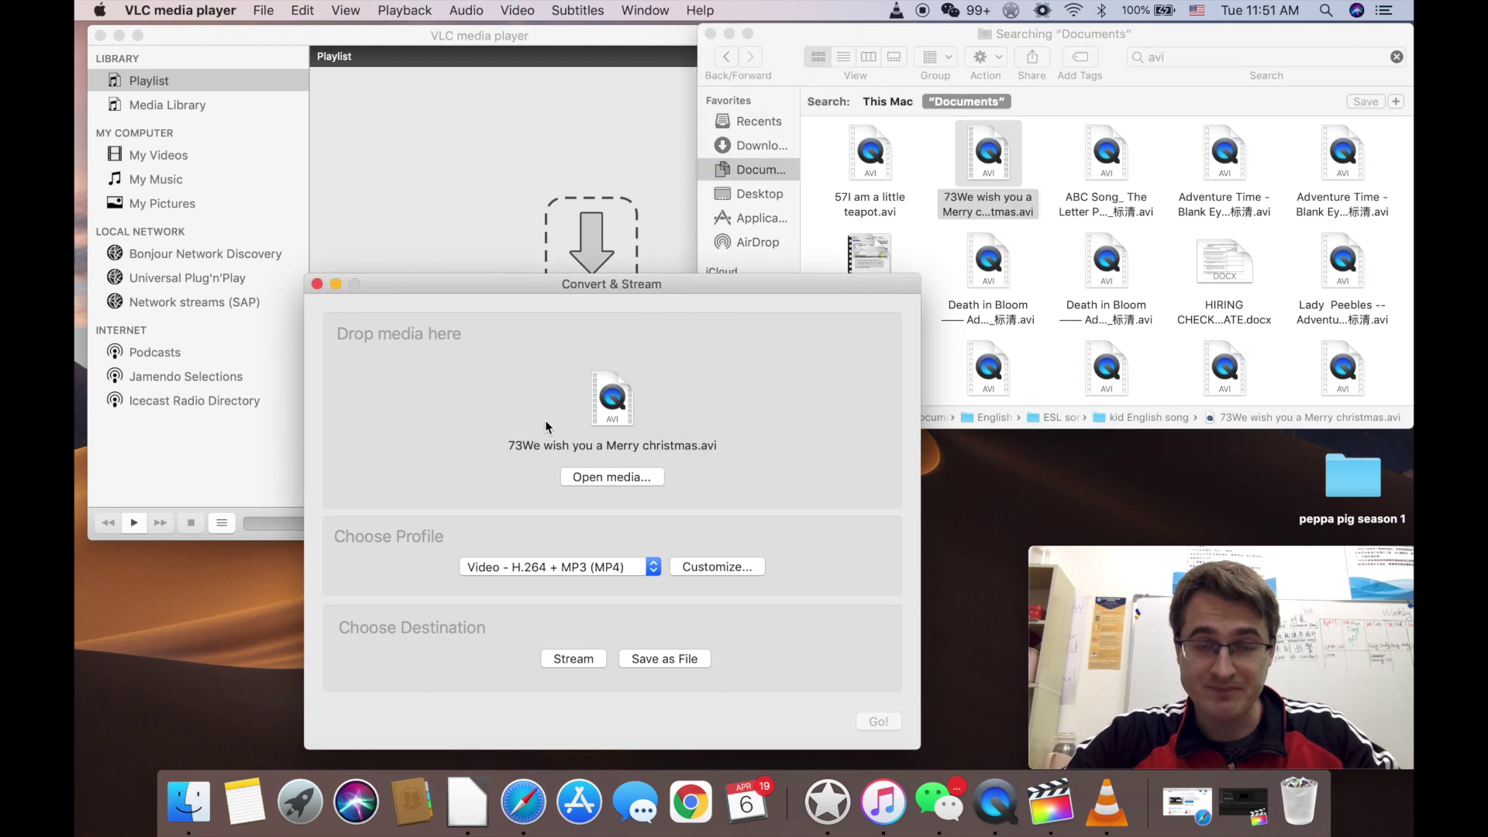
# Step: Clear the Finder window out of the way and choose the Video - H.264 + MP3 (MP4) conversion profile
pyautogui.click(729, 34)
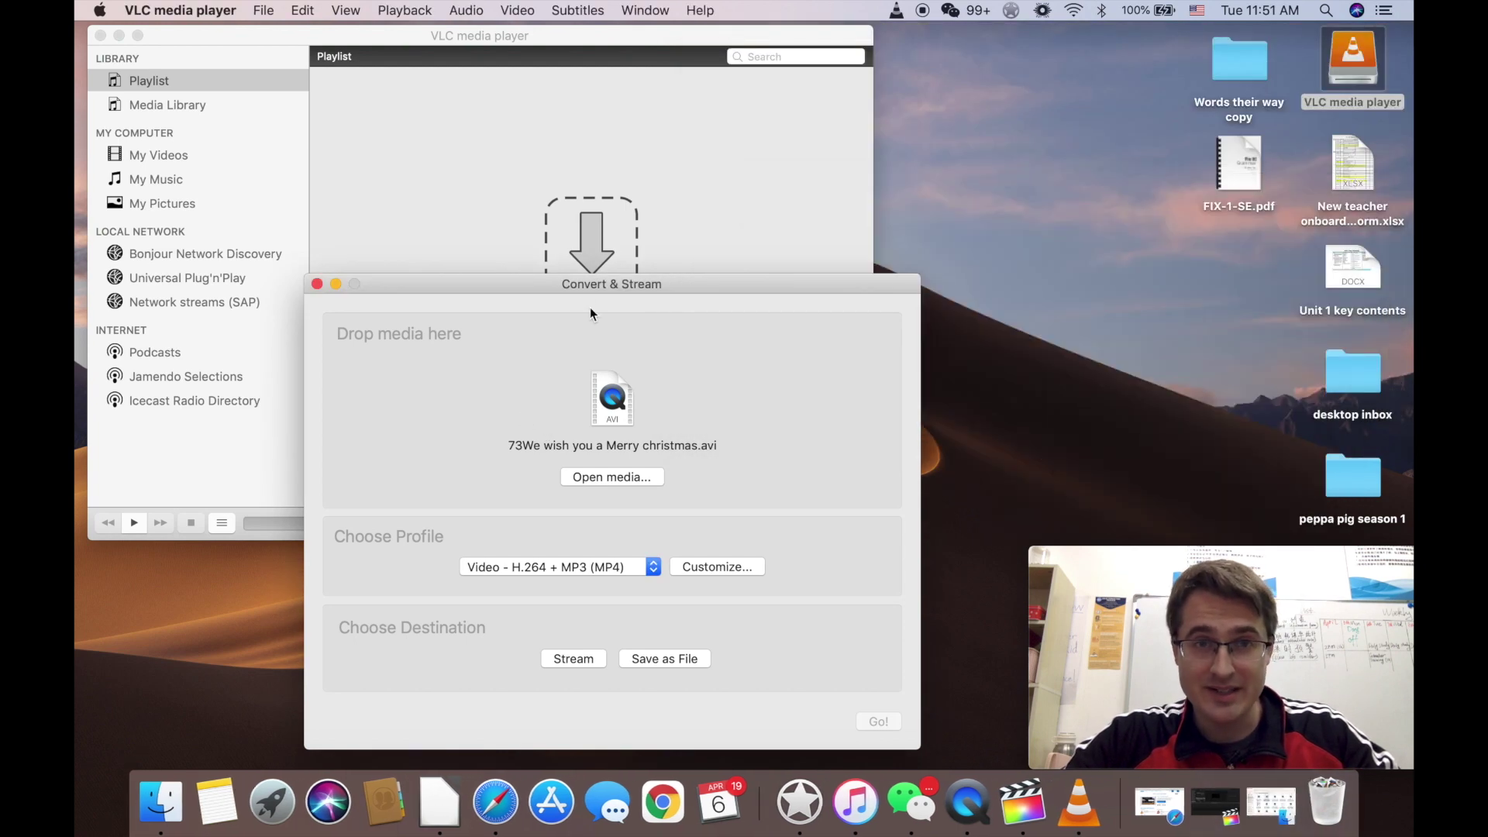
pyautogui.moveTo(578, 281); pyautogui.dragTo(636, 37)
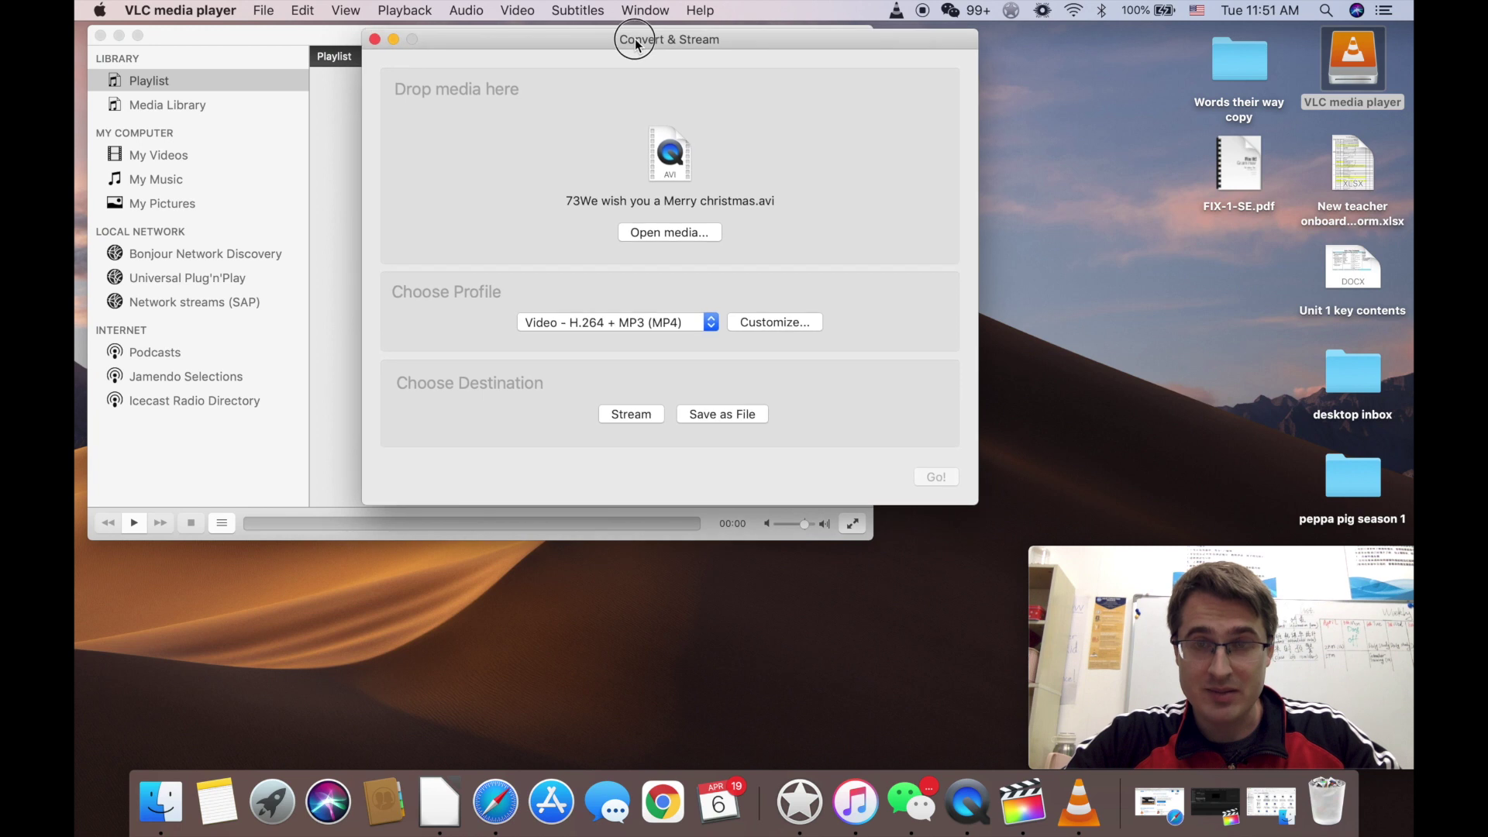
pyautogui.click(705, 322)
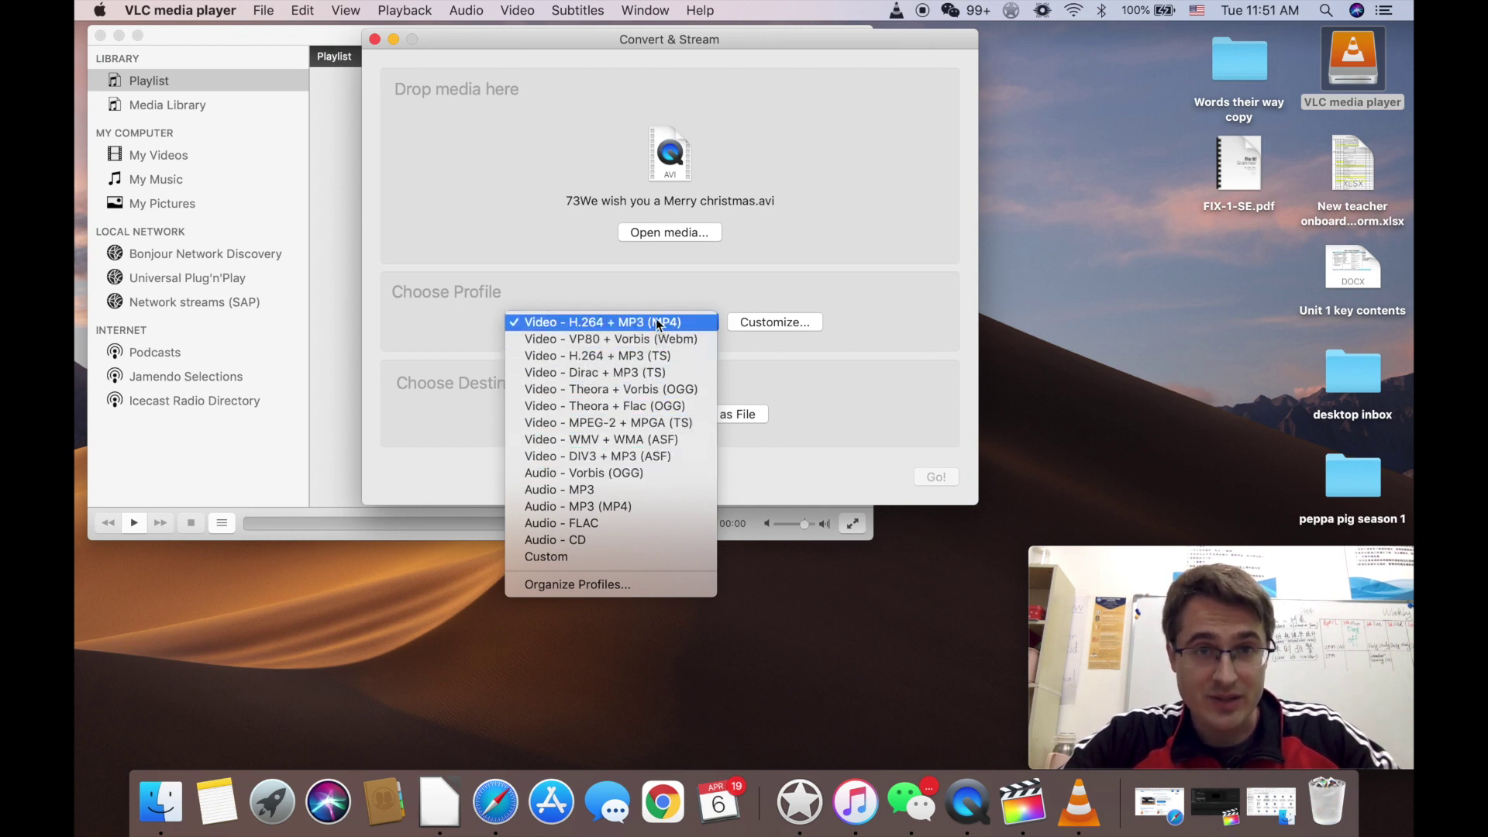
pyautogui.click(681, 323)
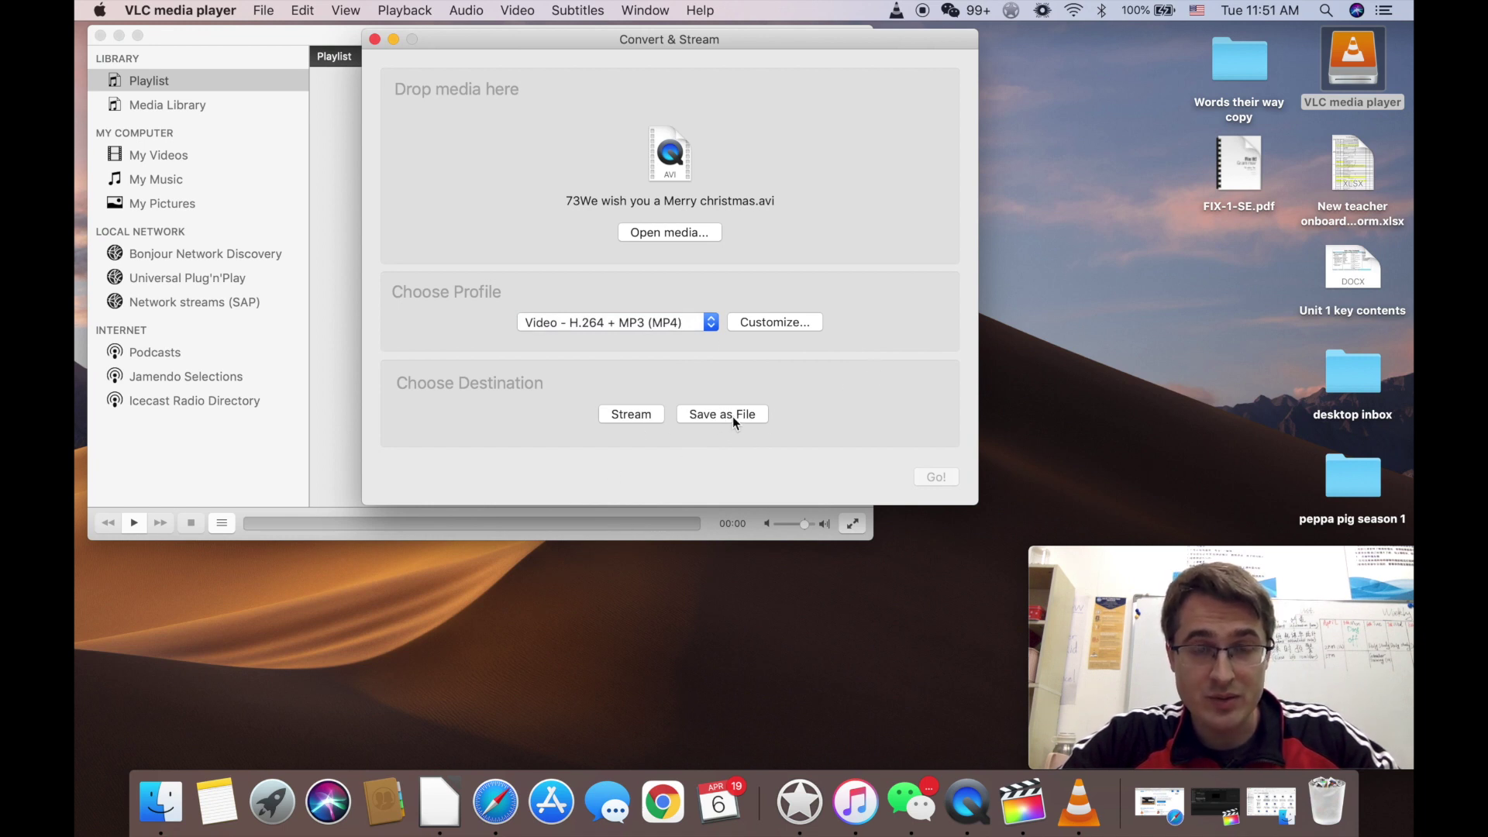
# Step: Customize the conversion profile to keep the original audio track, apply it, and recheck the audio codec settings
pyautogui.click(771, 324)
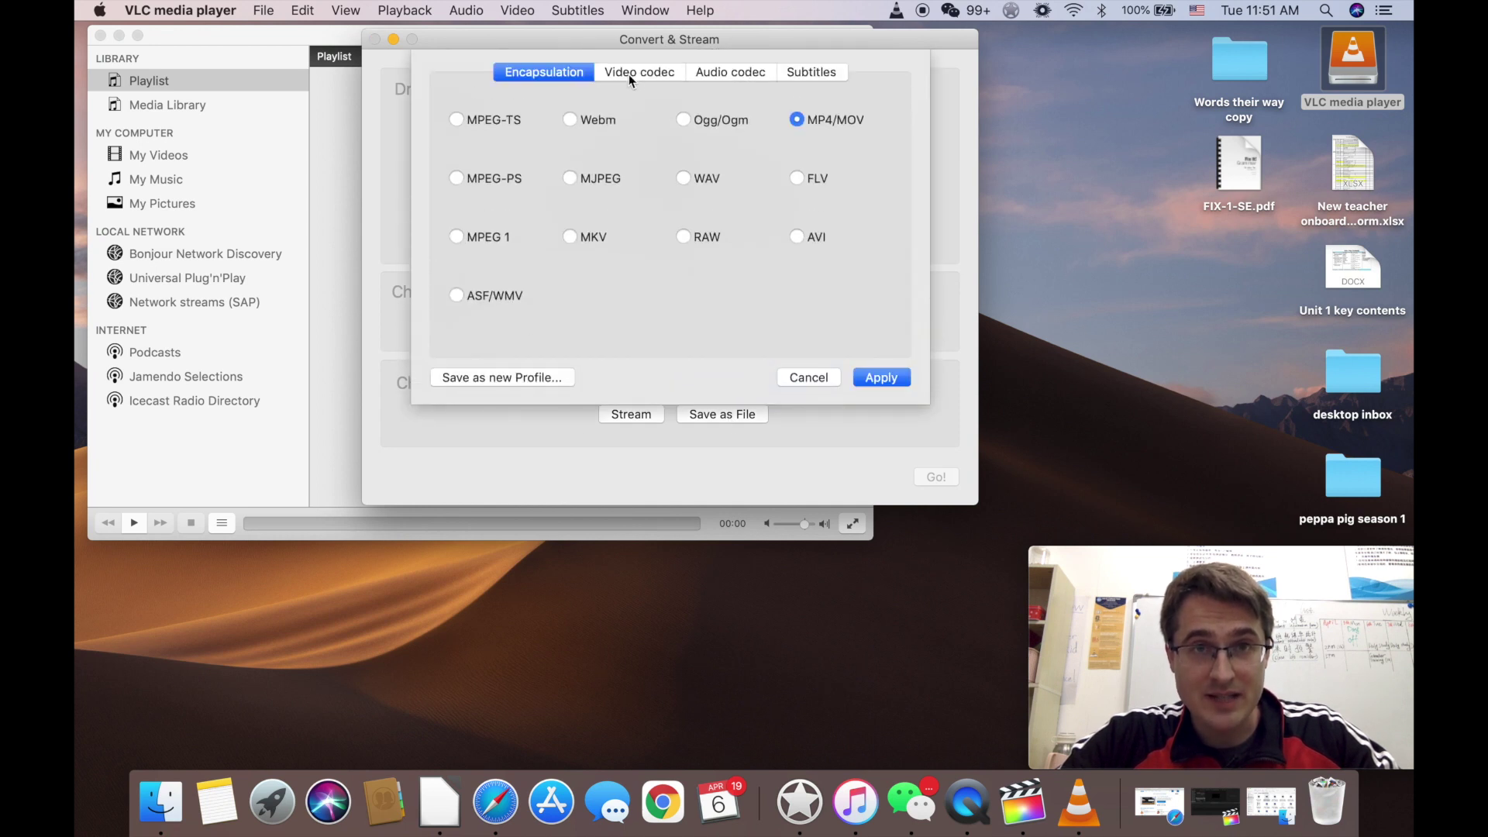
pyautogui.click(699, 74)
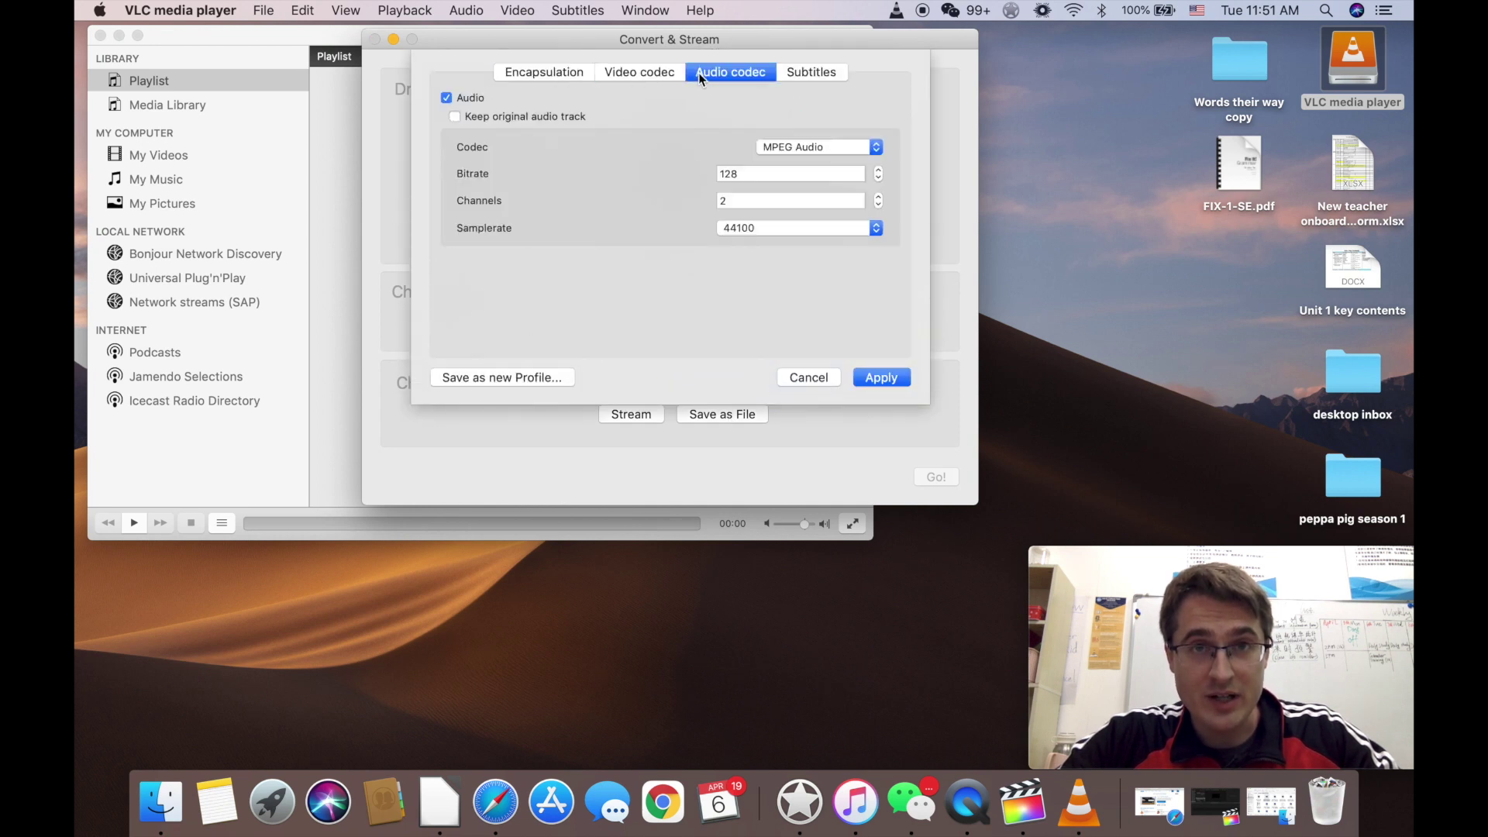
pyautogui.click(456, 116)
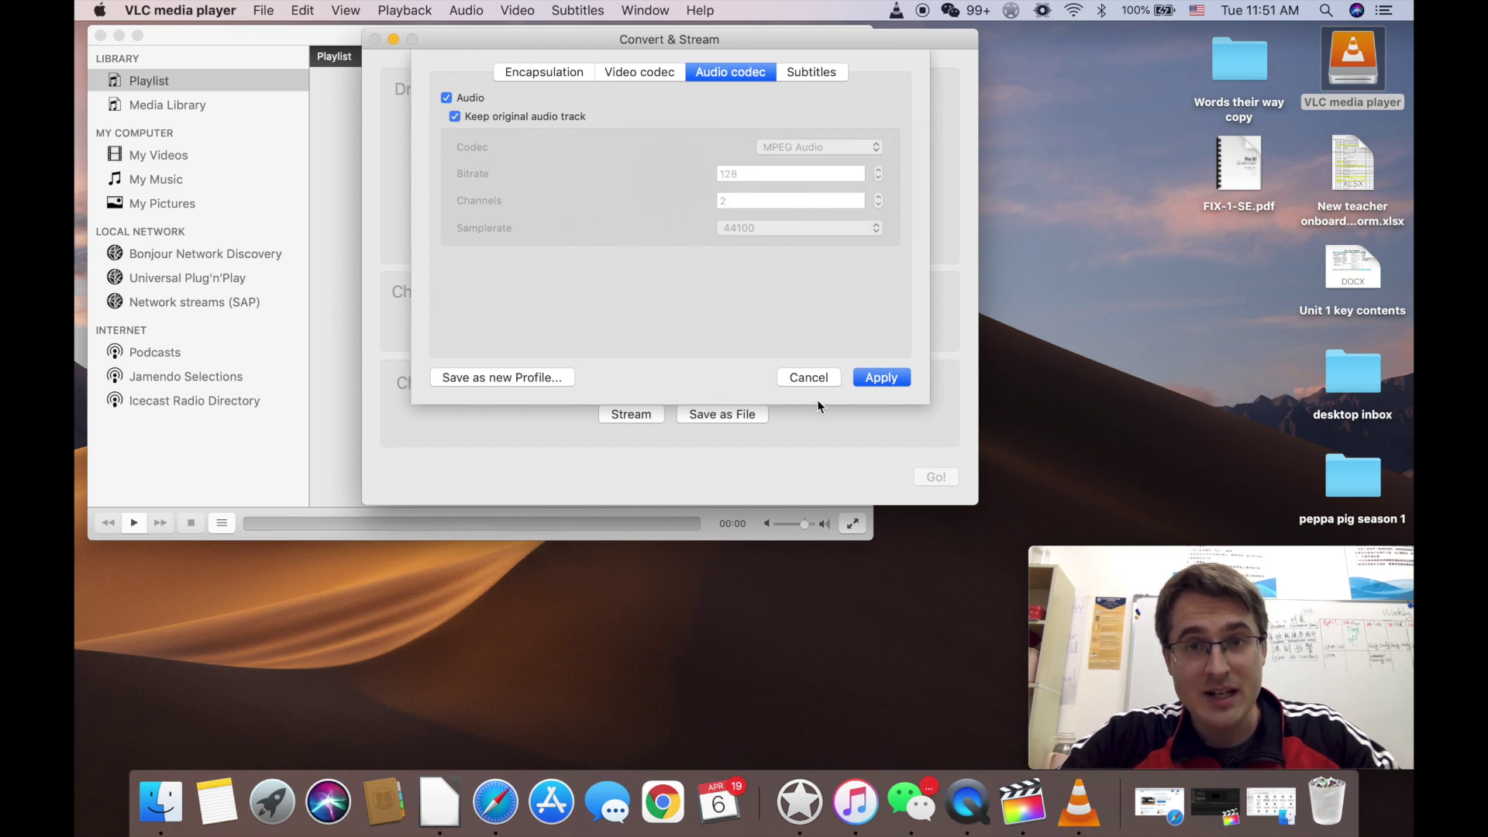
pyautogui.click(885, 383)
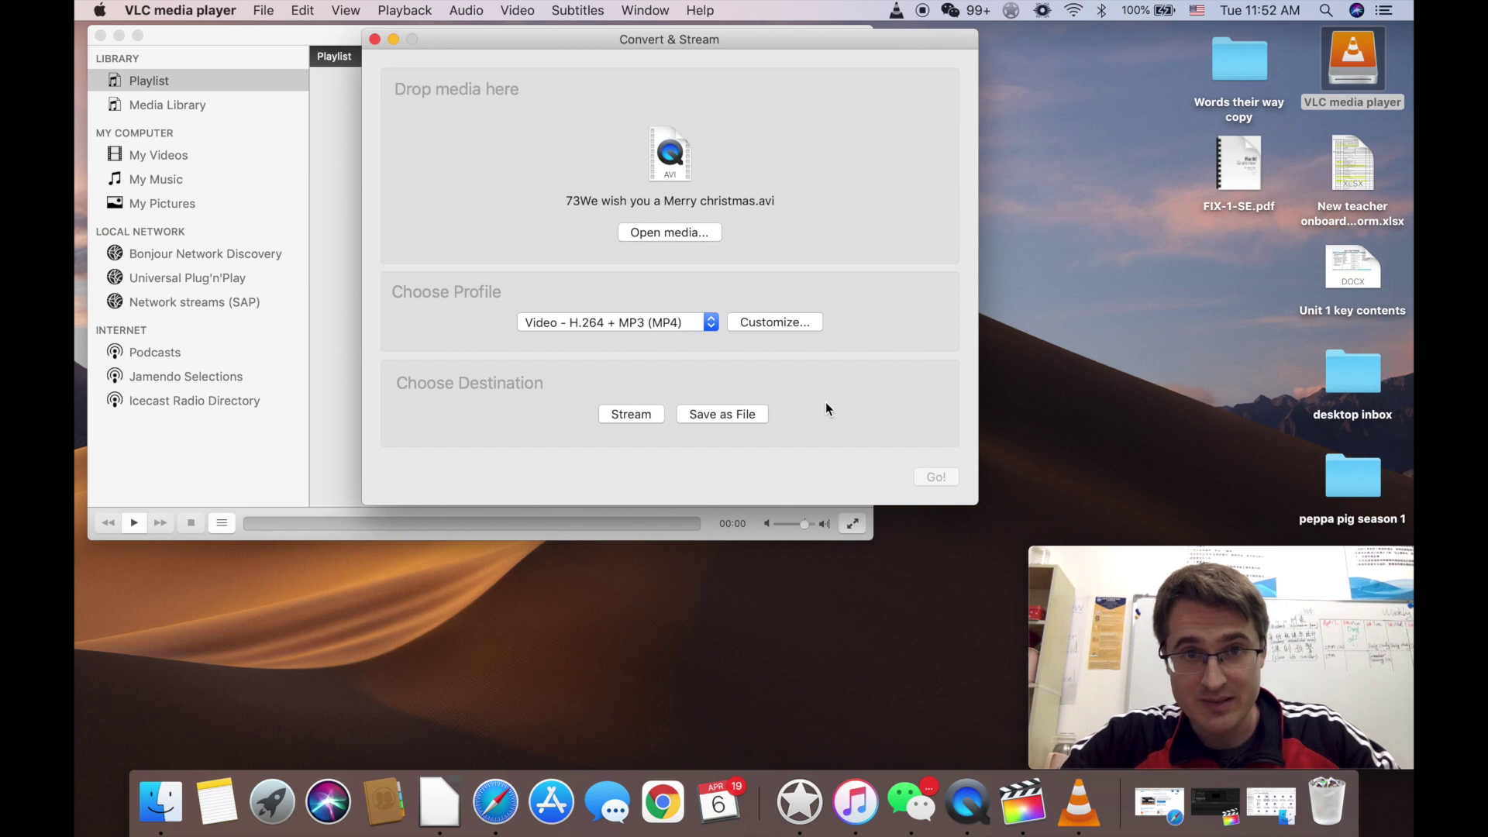
pyautogui.click(799, 324)
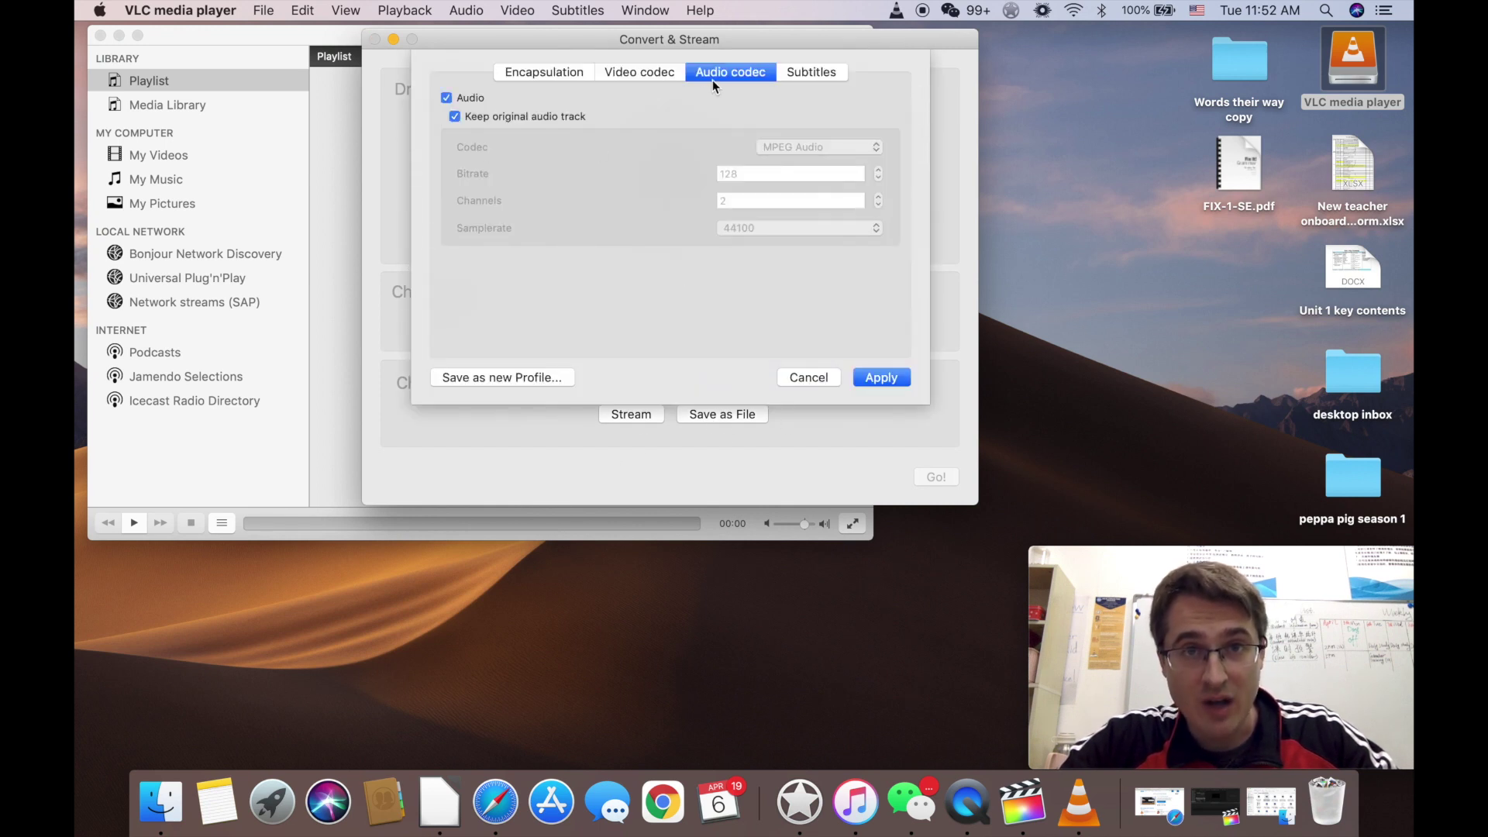
pyautogui.click(883, 379)
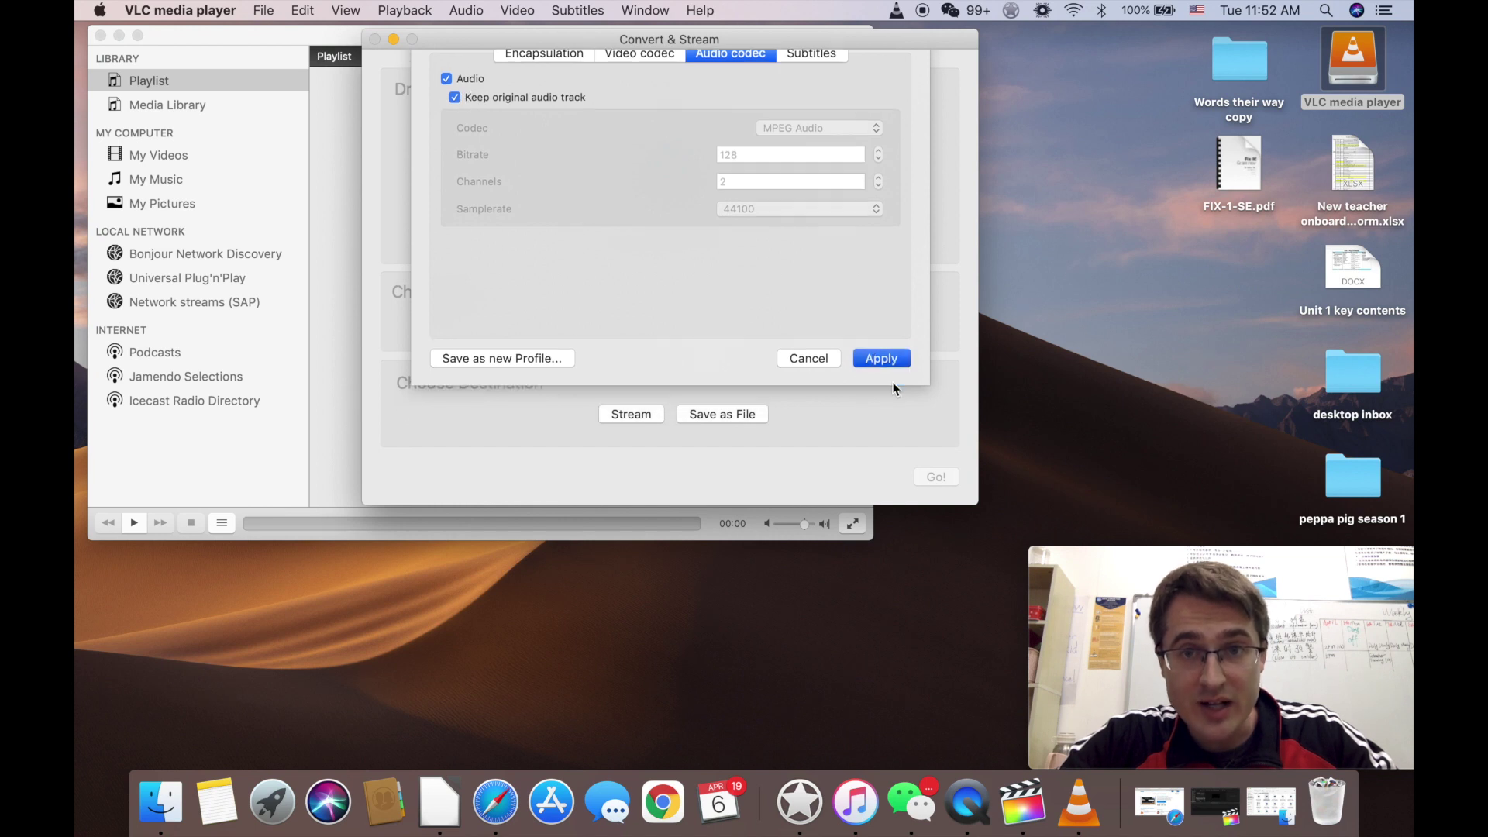
# Step: Set the output to a file named merry christmas in Downloads and start the video conversion
pyautogui.click(720, 416)
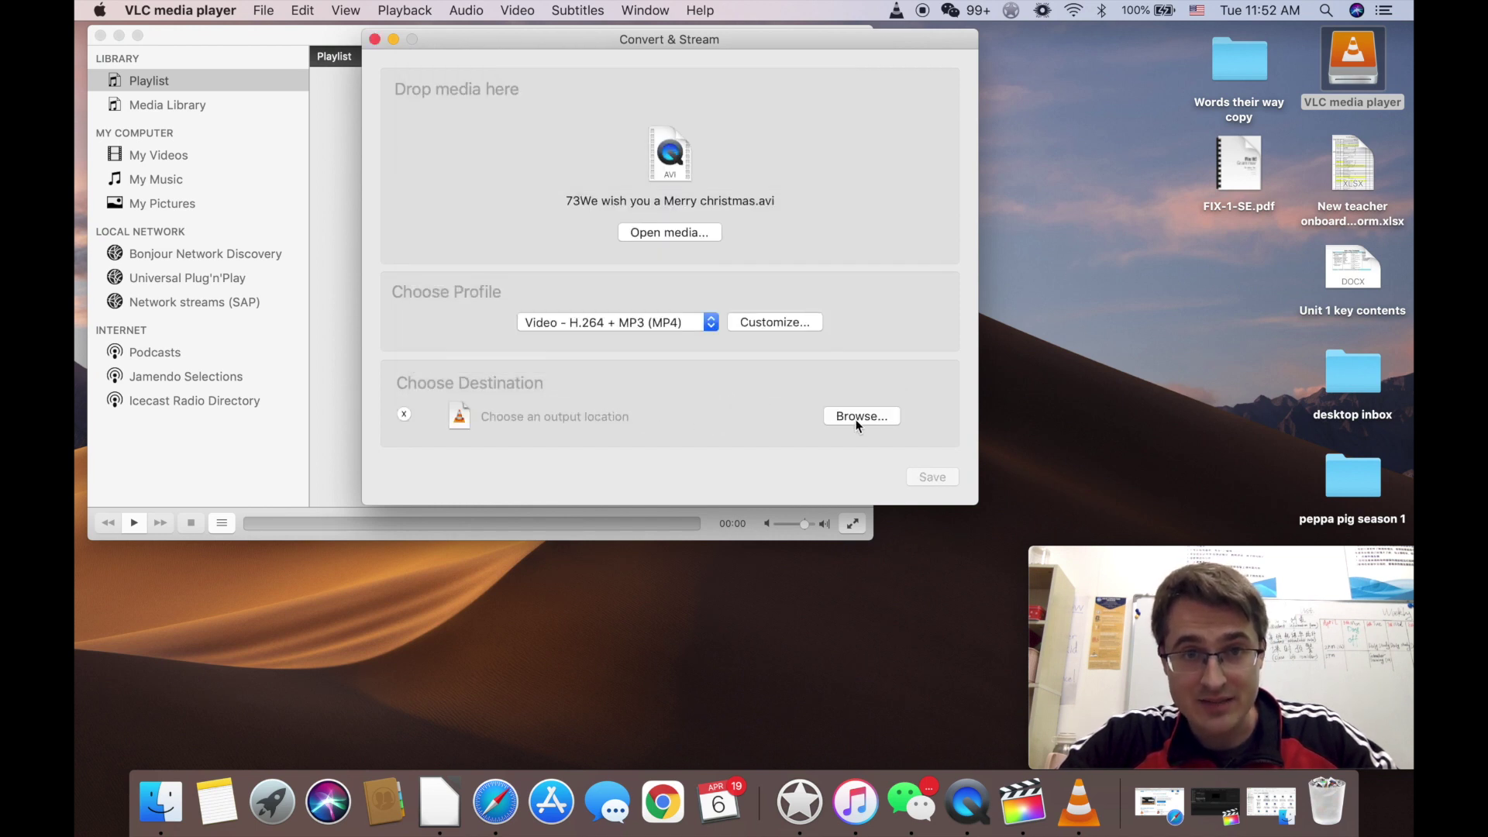
pyautogui.click(857, 423)
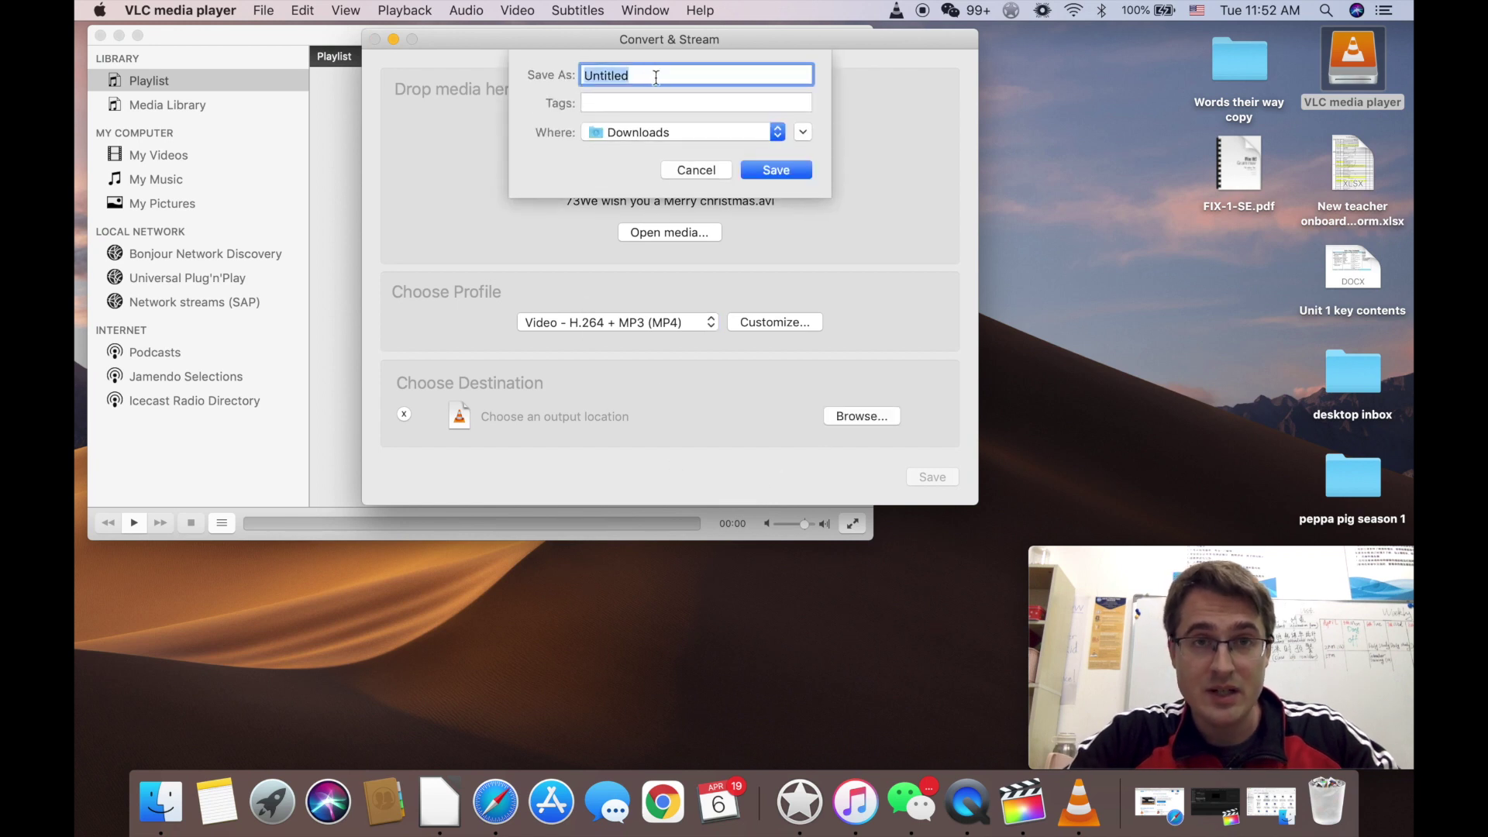
pyautogui.write('merry christmas')
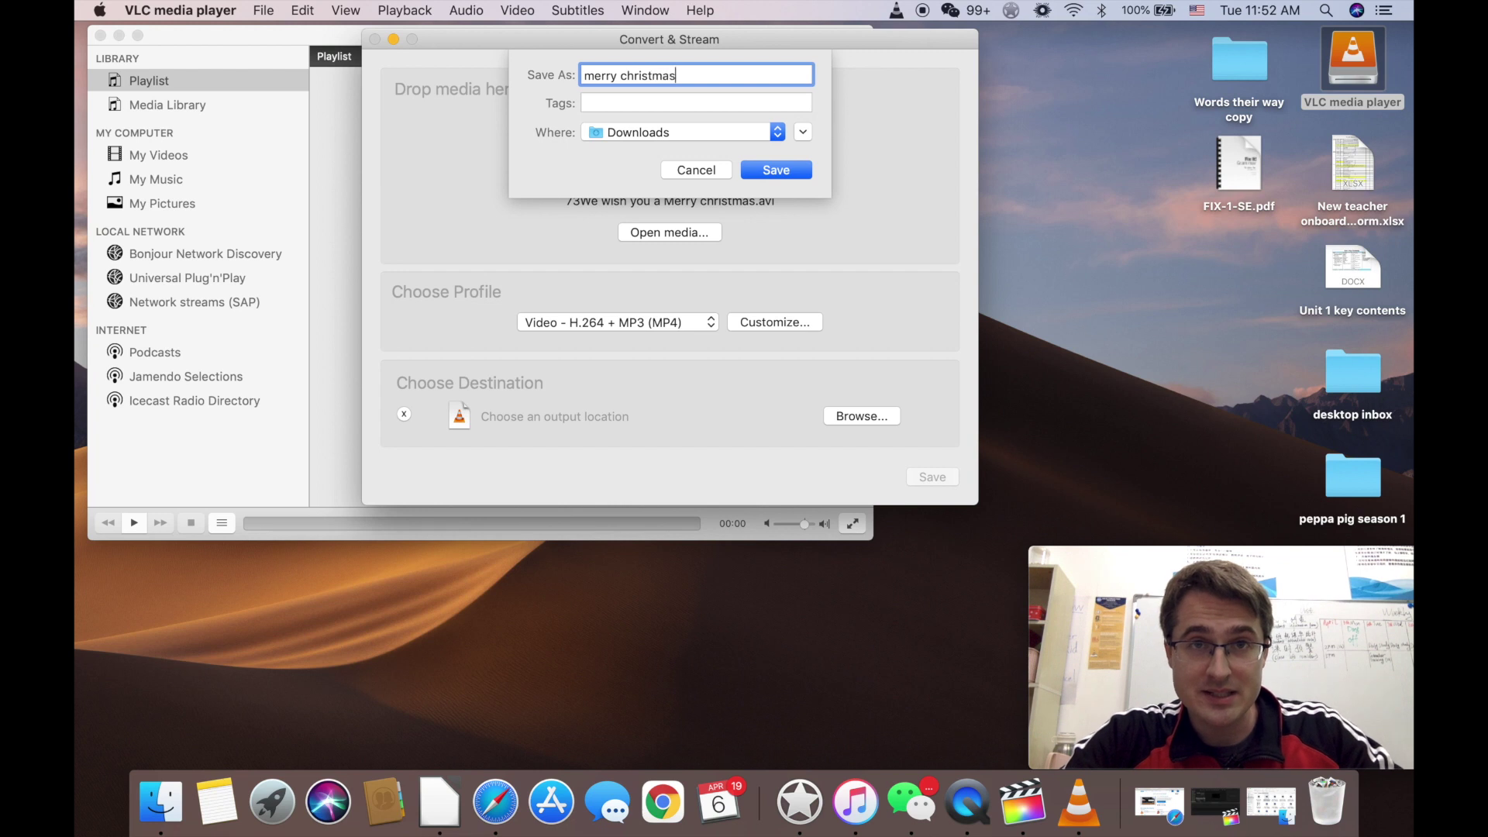
pyautogui.click(777, 171)
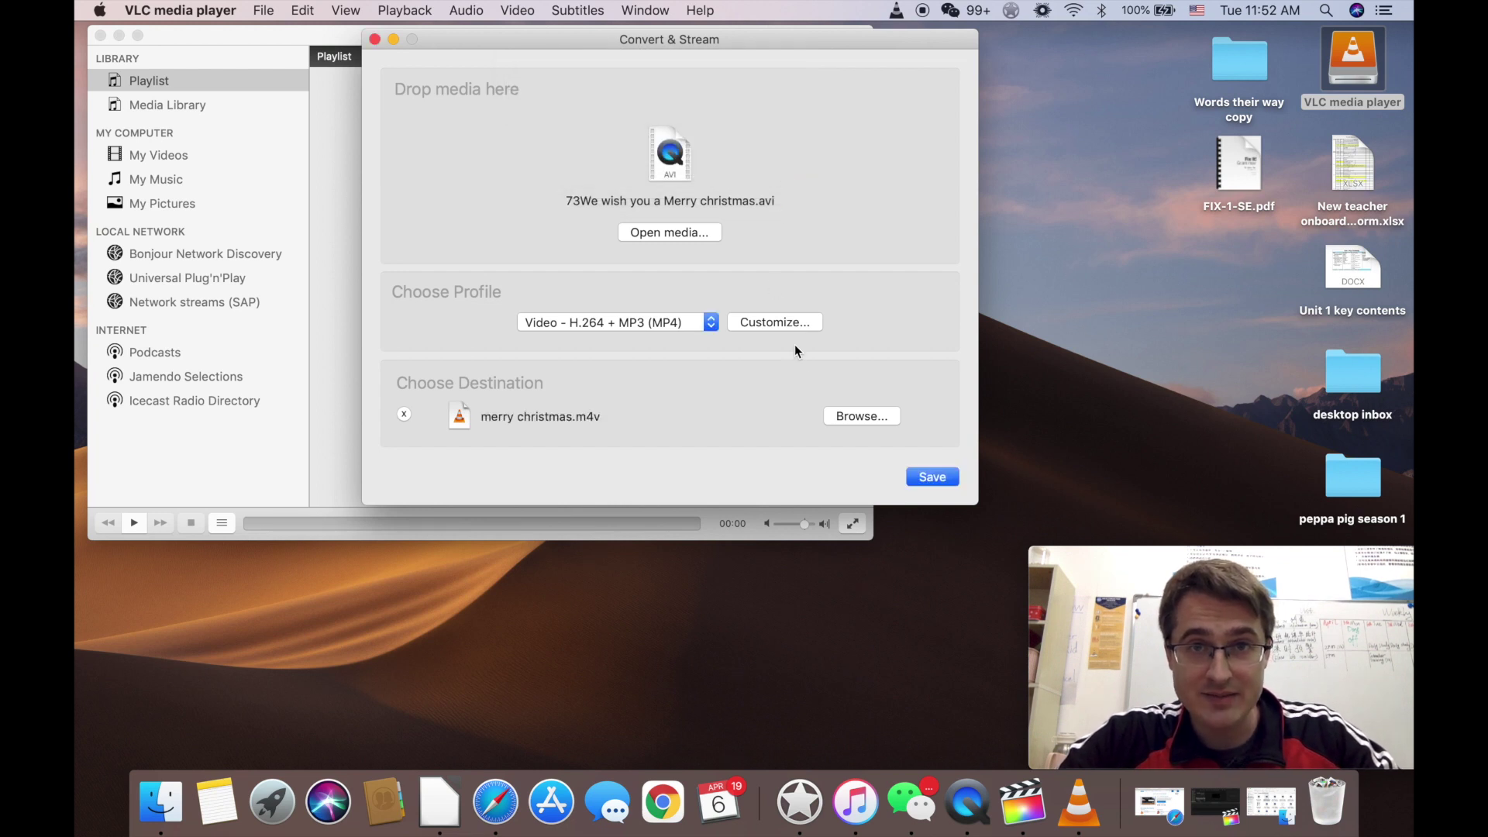
pyautogui.click(944, 484)
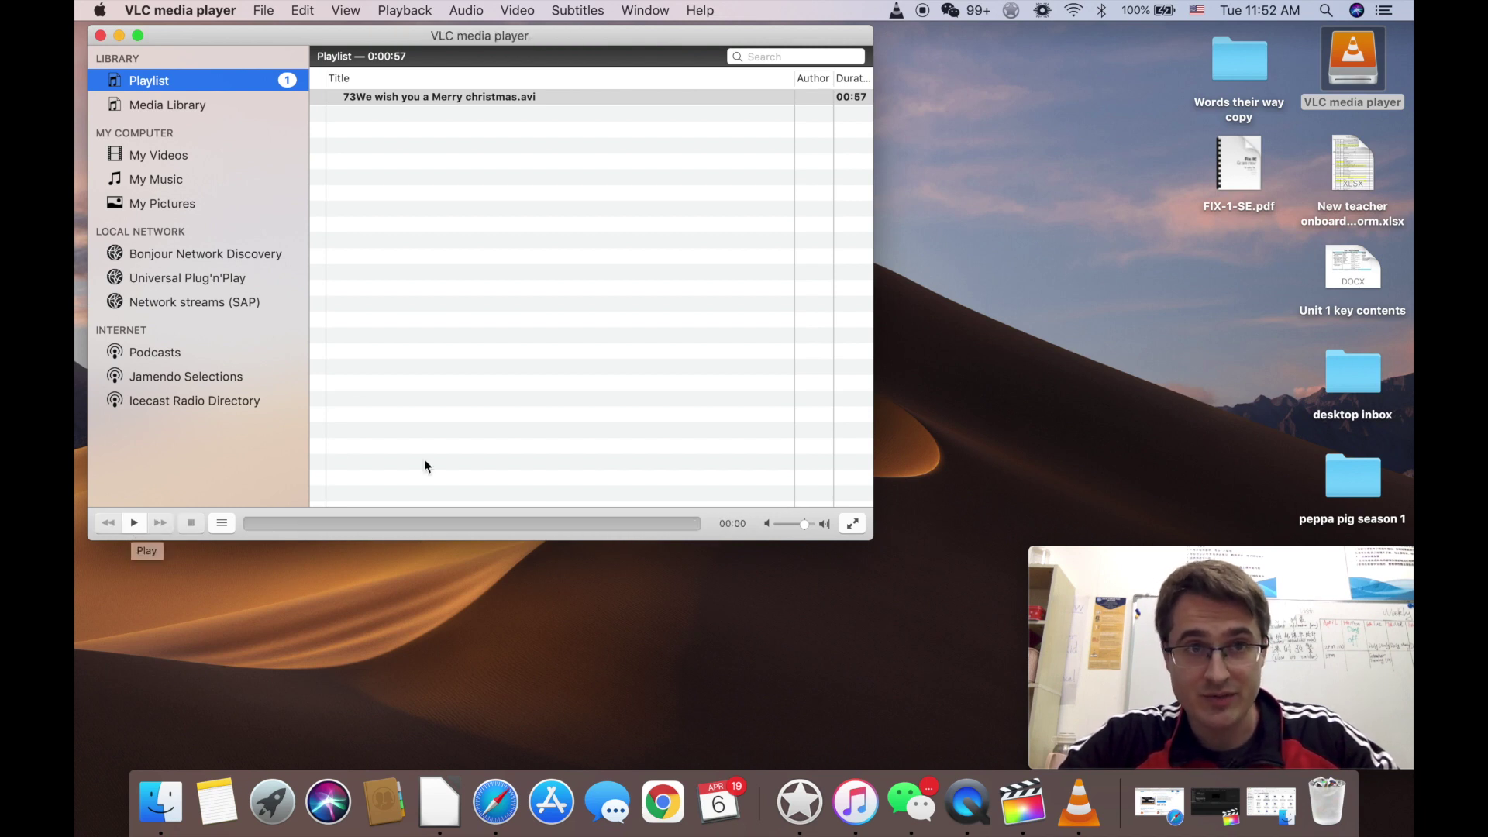
# Step: Open a new Finder window, place it over the lower part of the VLC window, and show the Downloads folder
pyautogui.click(160, 811)
pyautogui.click(192, 10)
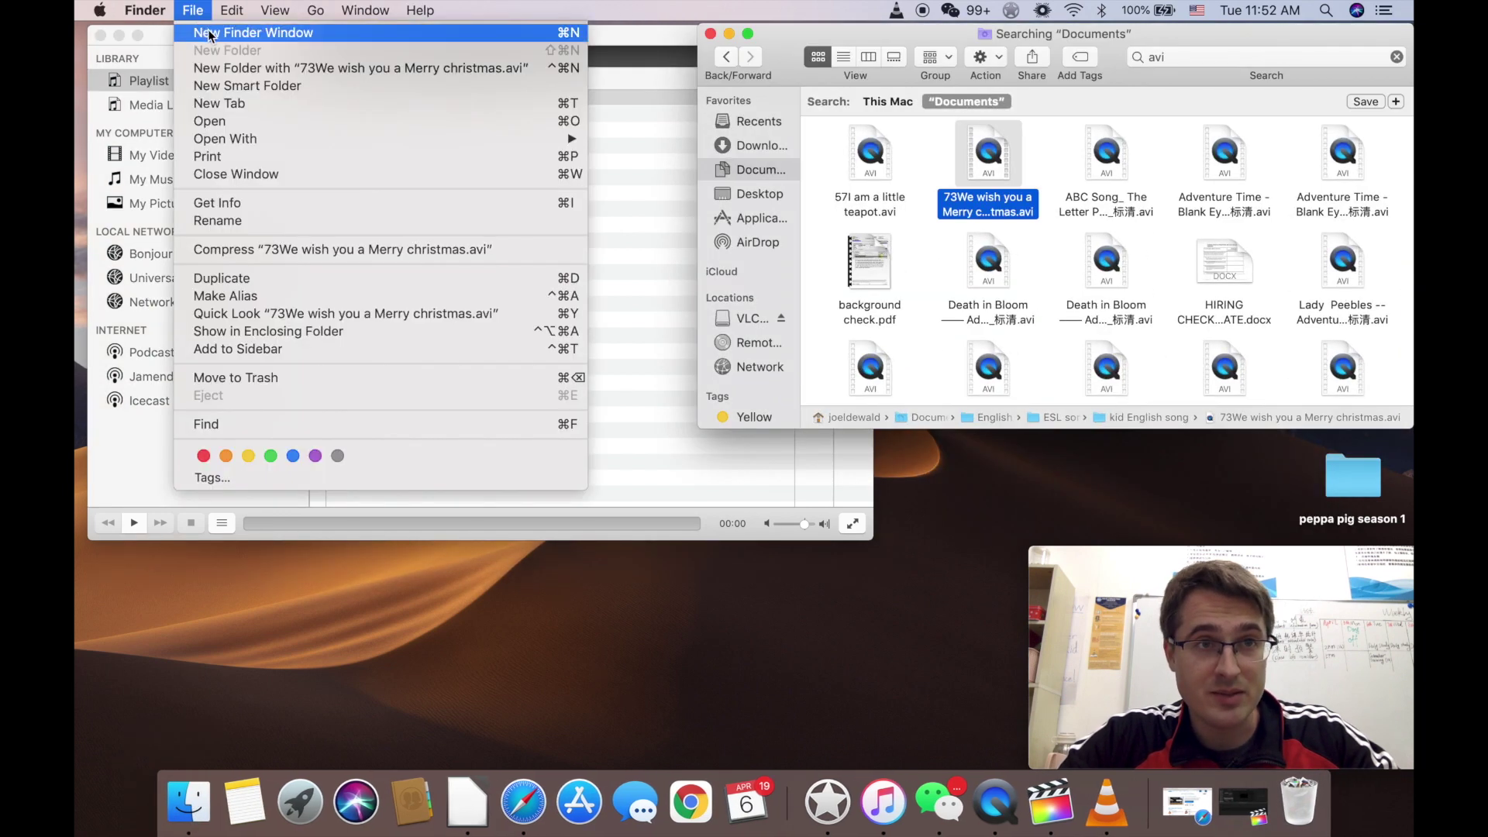
pyautogui.press('Escape')
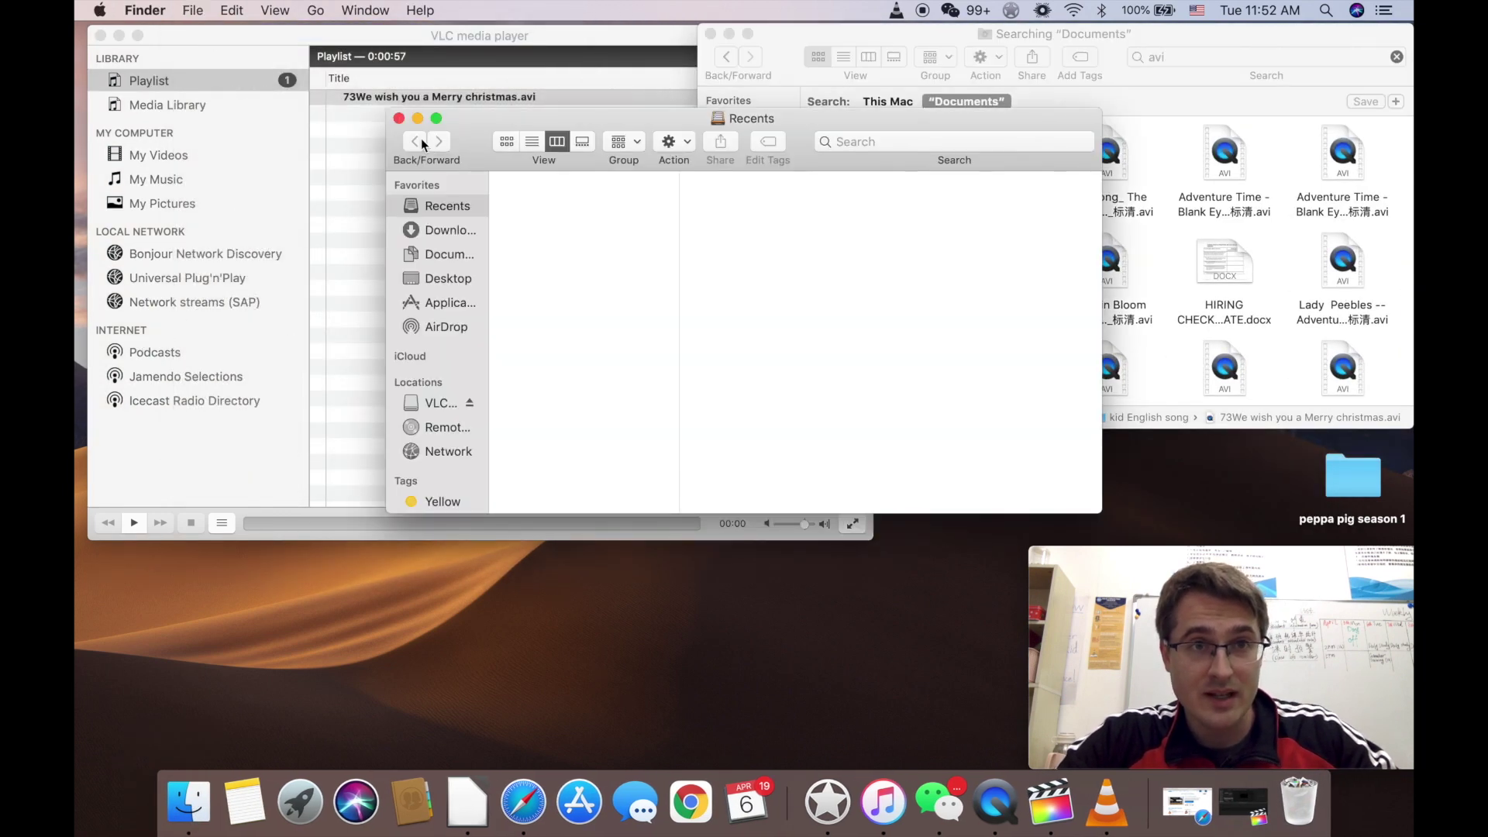
pyautogui.moveTo(488, 135); pyautogui.dragTo(204, 357)
pyautogui.click(147, 479)
pyautogui.click(151, 462)
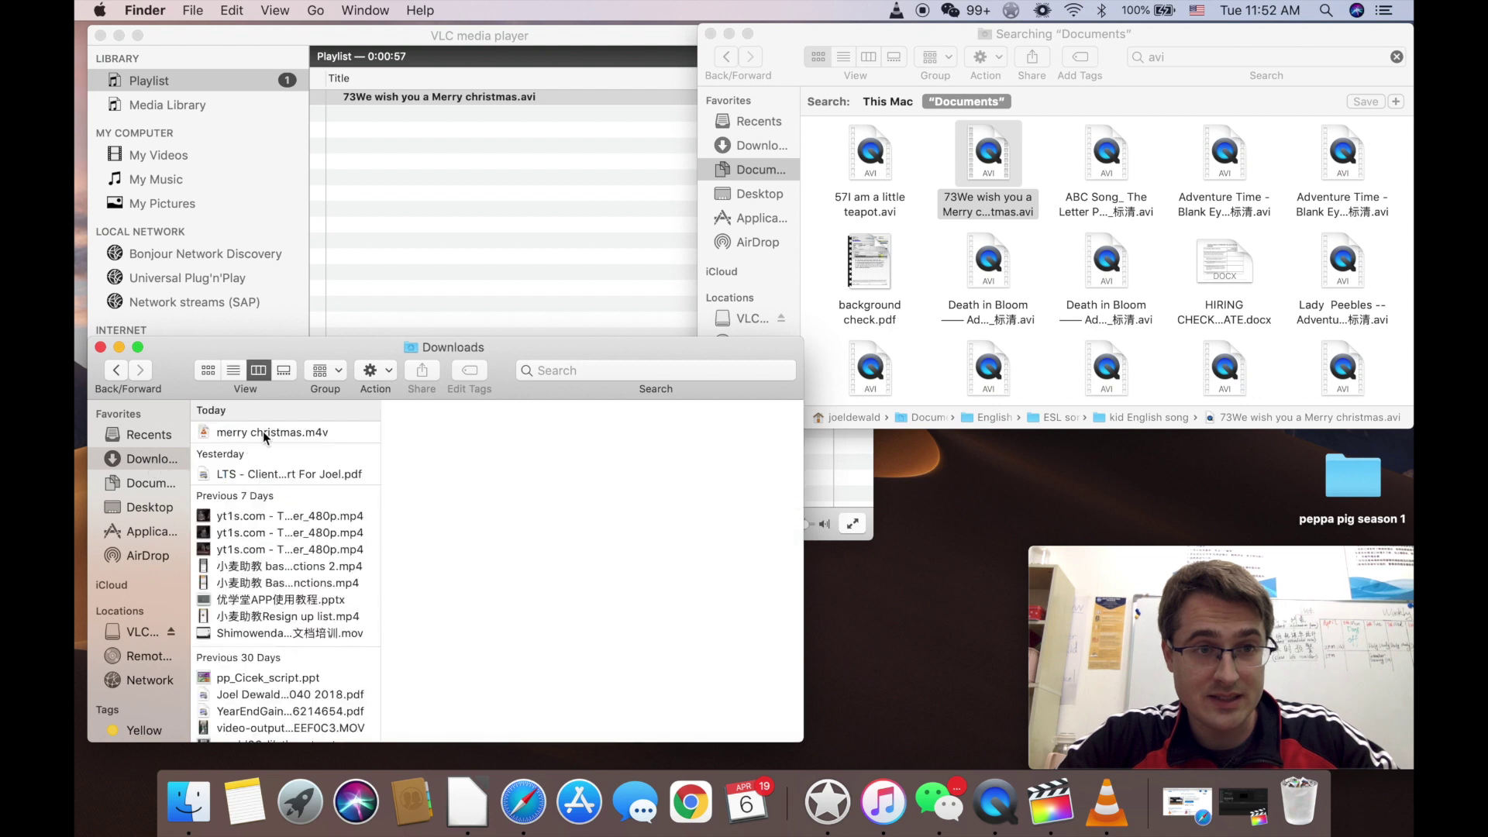
# Step: Select merry christmas.m4v in Downloads and play its preview to check the converted video
pyautogui.click(265, 431)
pyautogui.press('super+3')
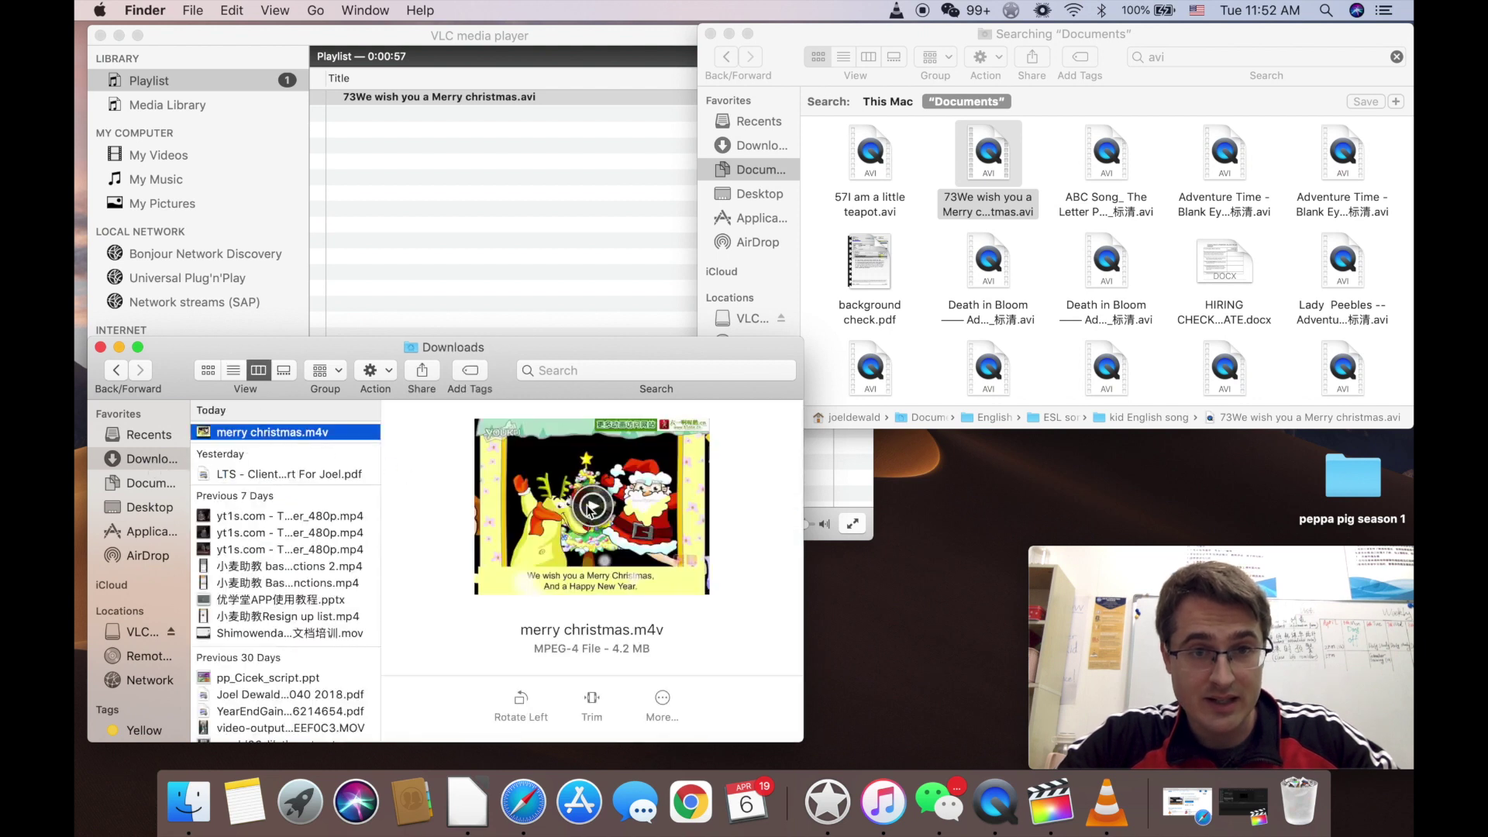
pyautogui.click(592, 507)
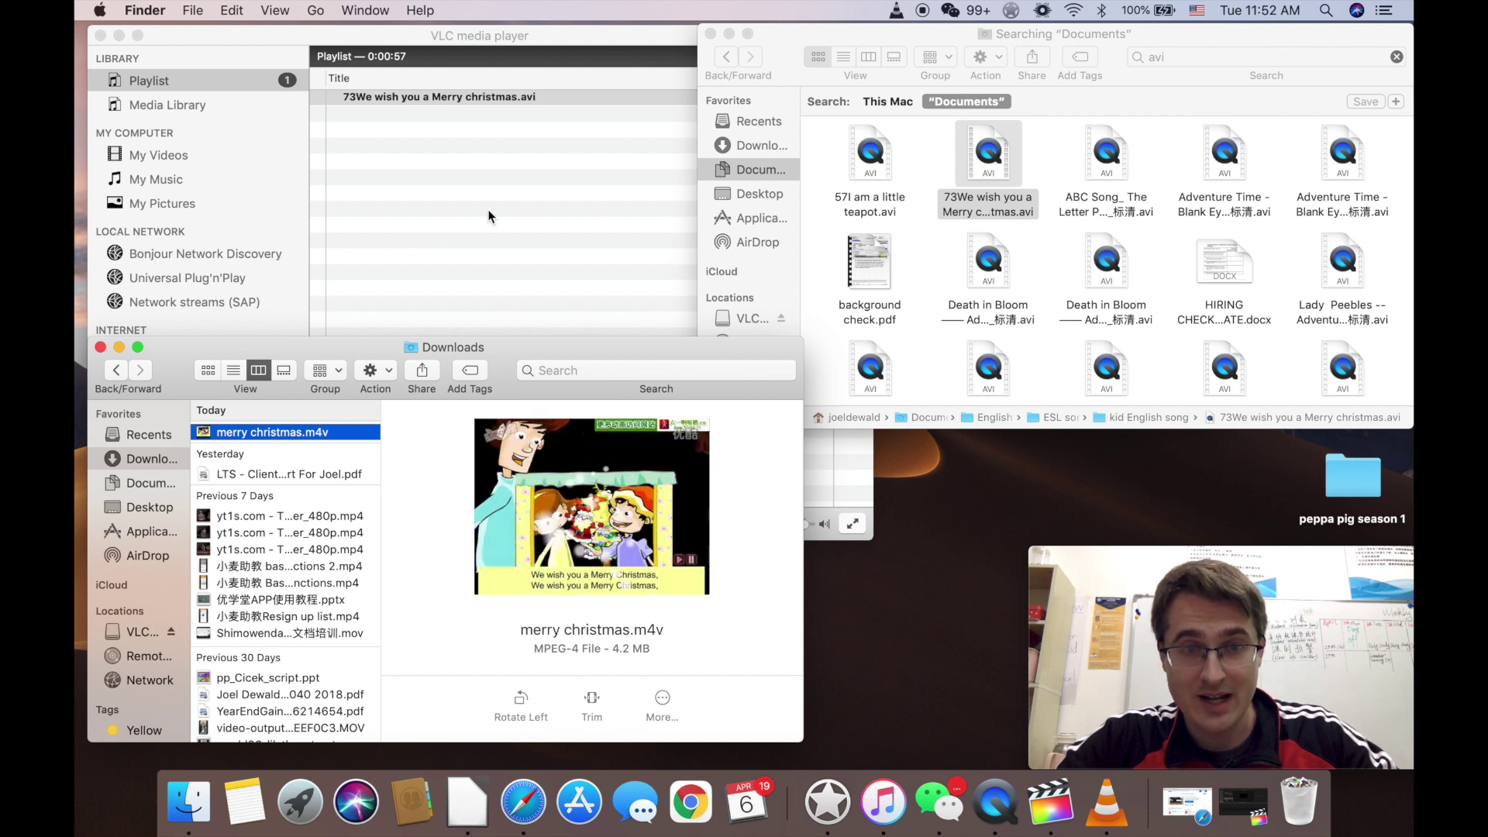
# Step: Return to VLC, reopen Convert / Stream for the same AVI, and choose the Audio - CD profile
pyautogui.click(485, 282)
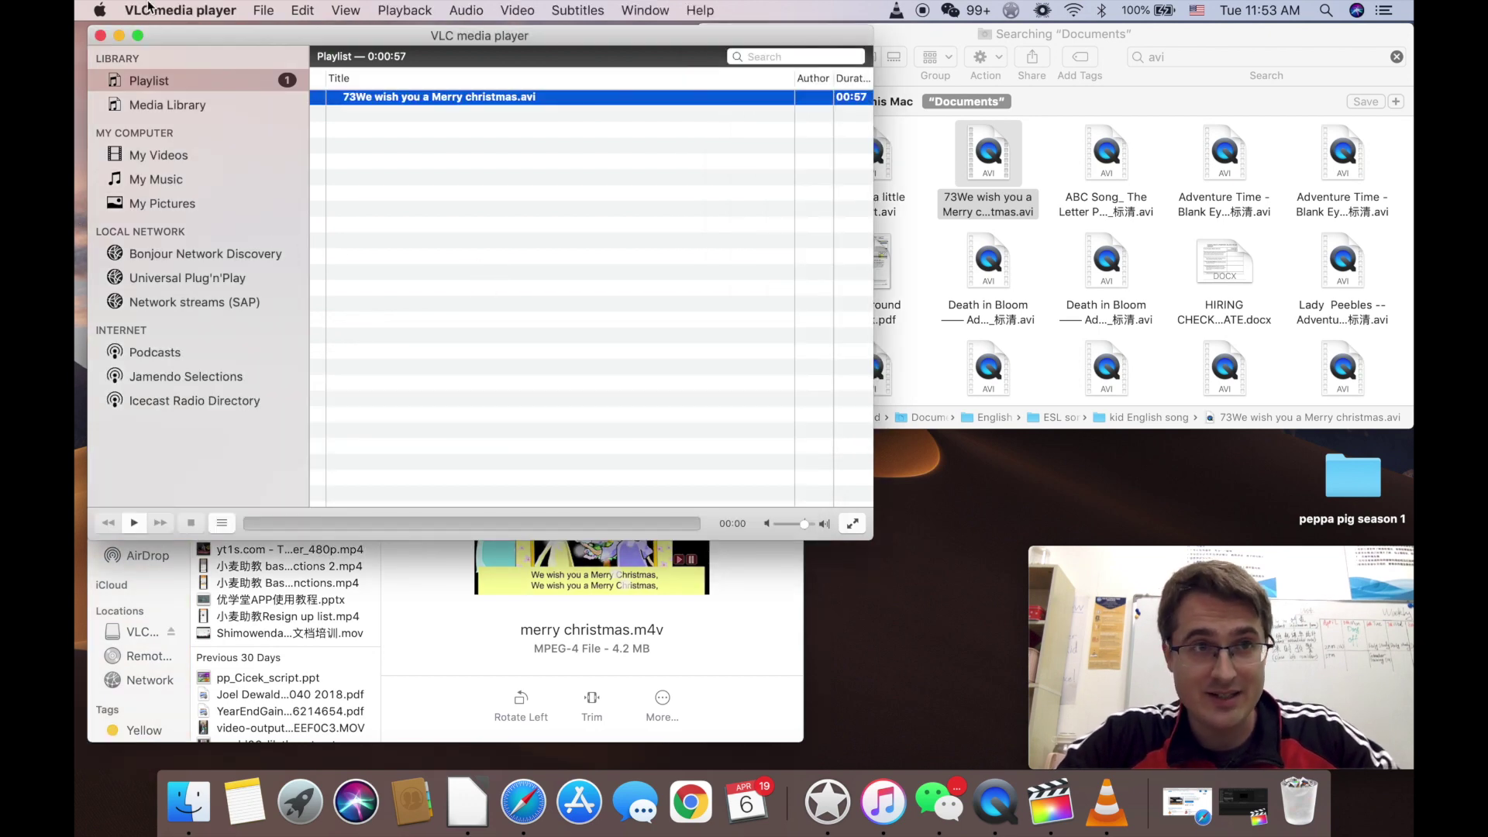
pyautogui.click(265, 10)
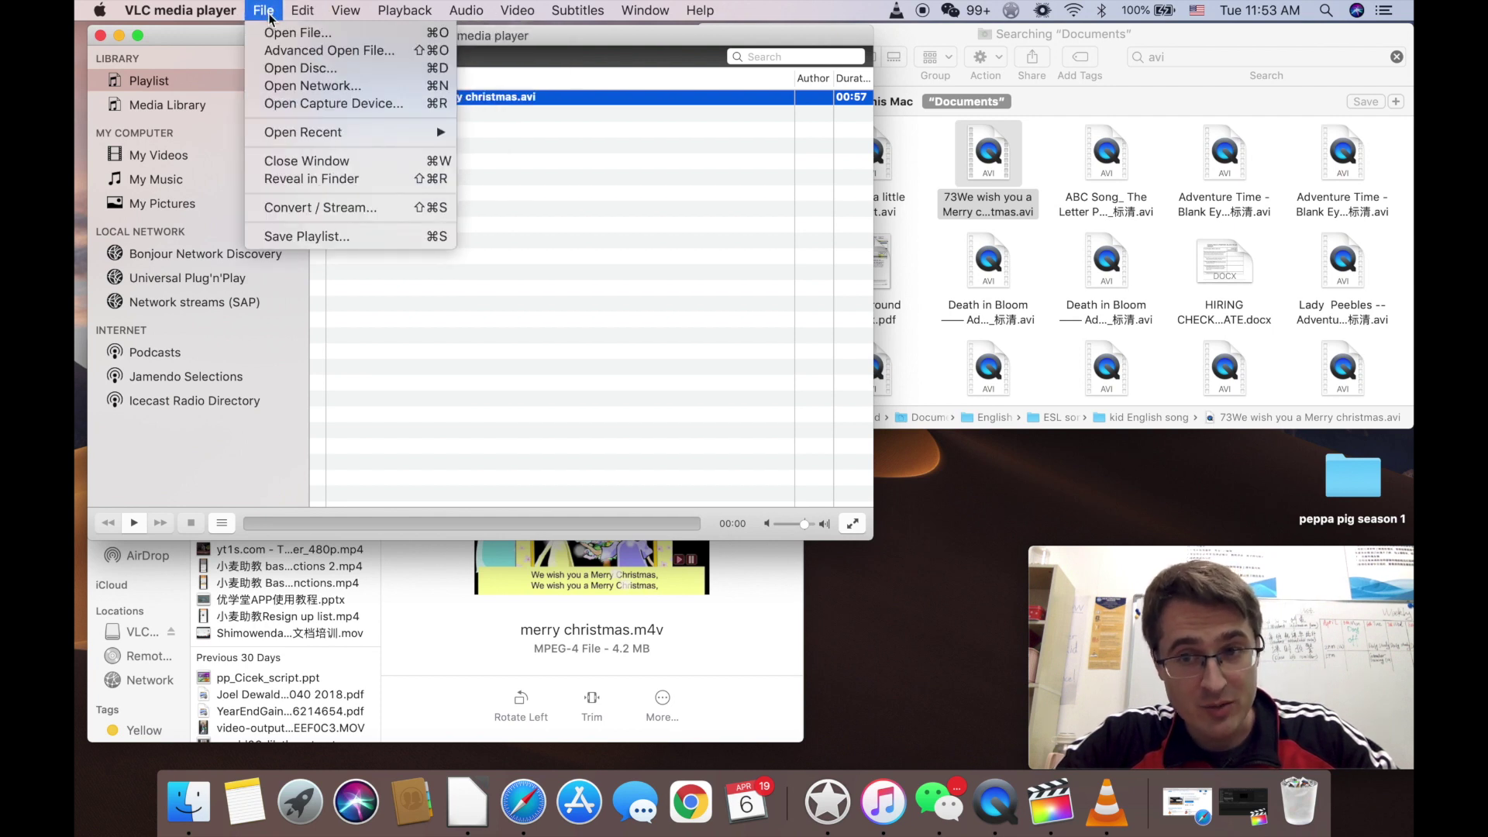
pyautogui.click(329, 208)
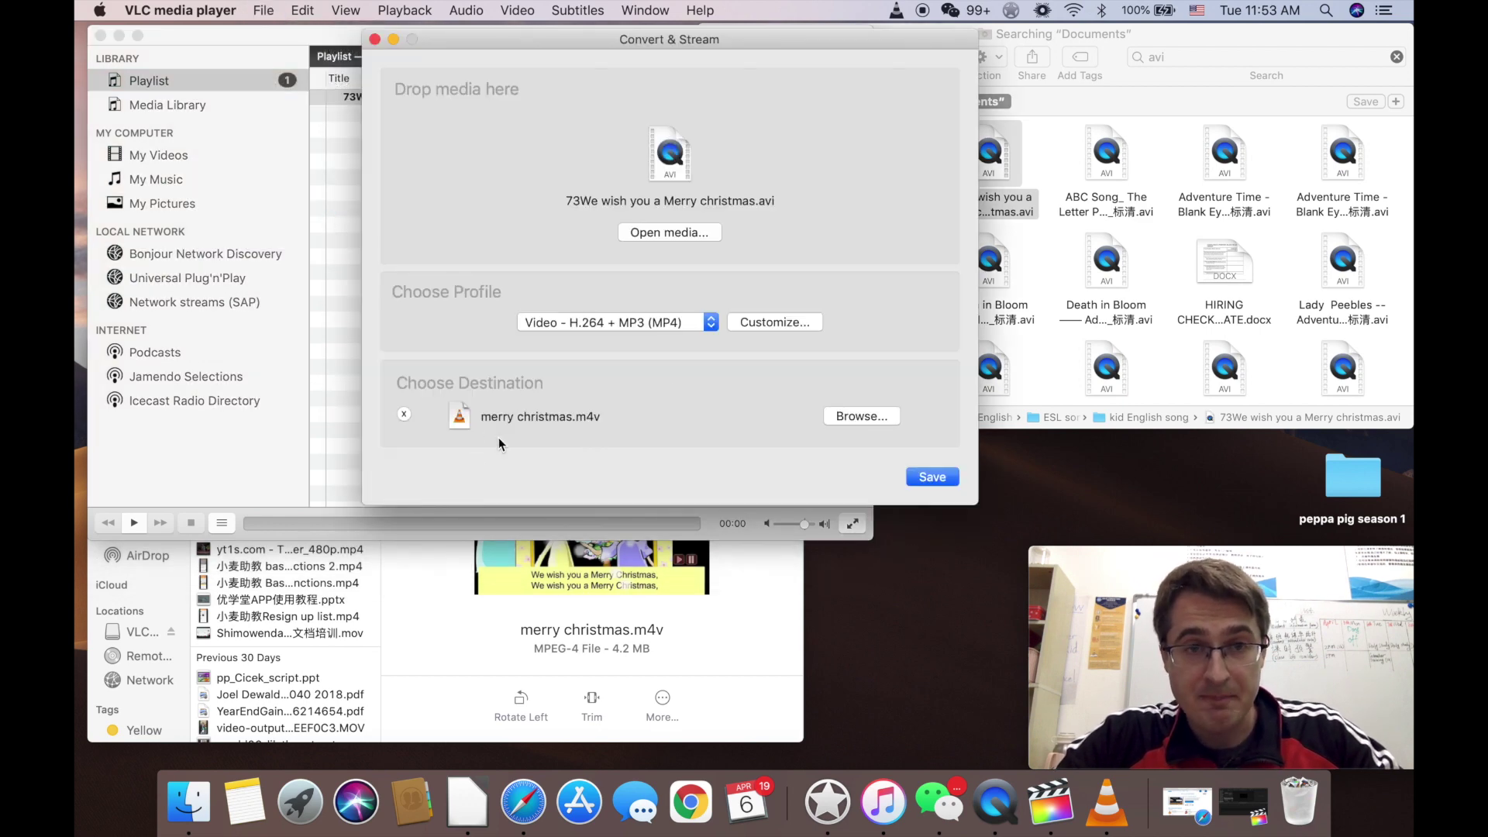
pyautogui.click(710, 324)
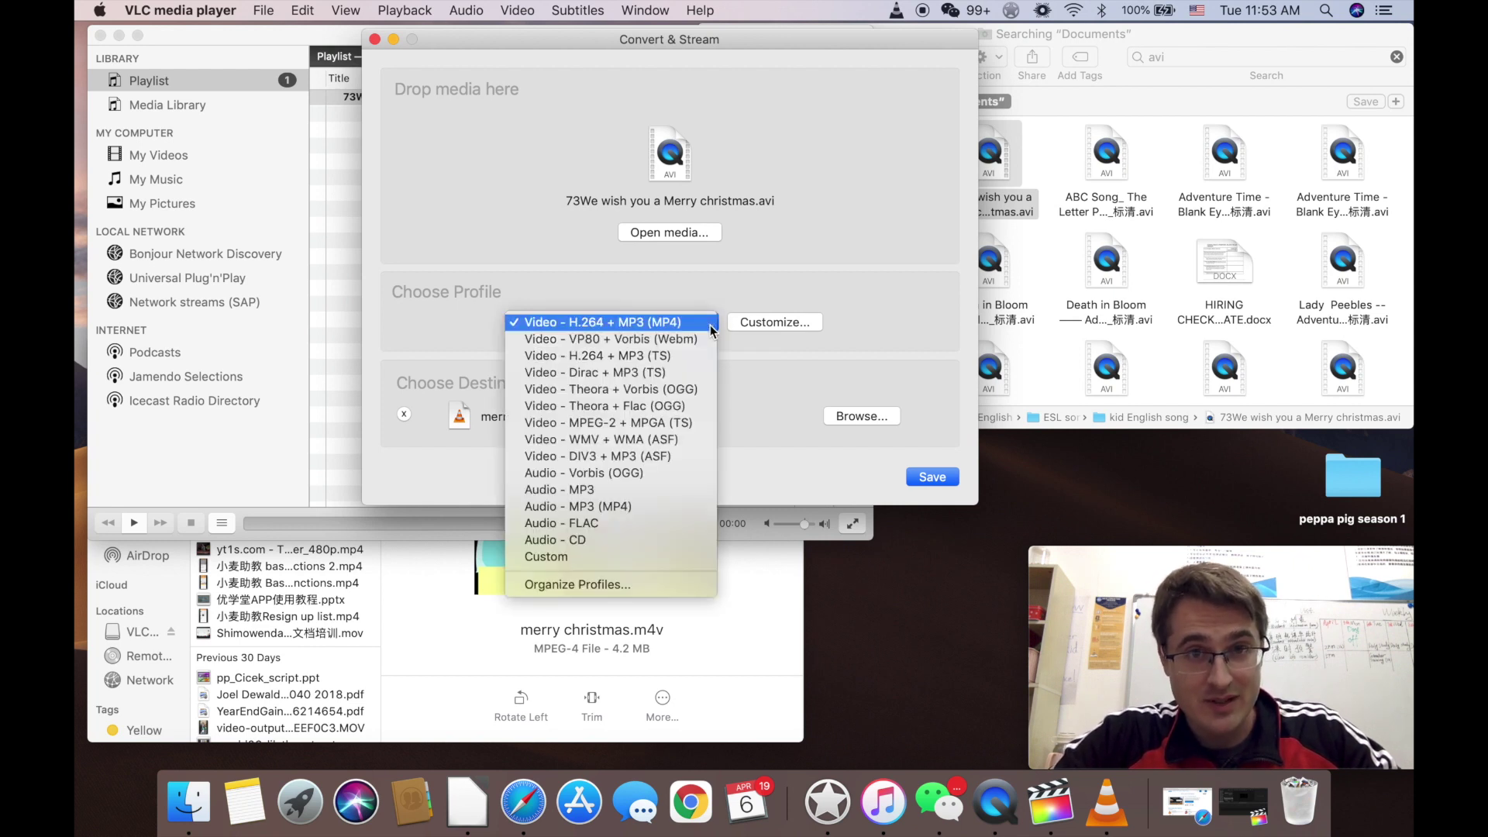
pyautogui.click(638, 542)
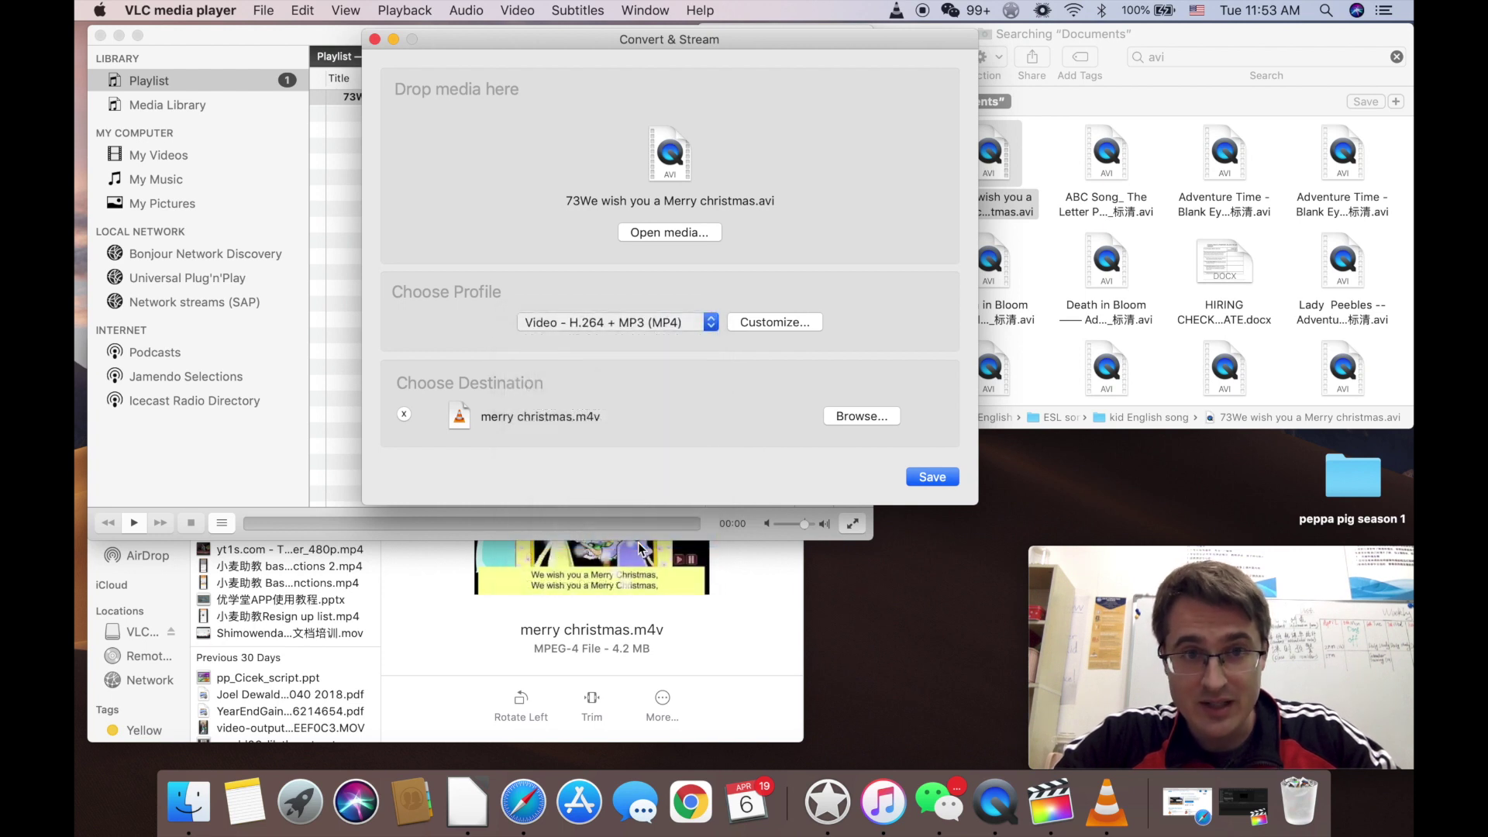
# Step: Name the output file merry christmas audio and start the audio conversion
pyautogui.click(862, 416)
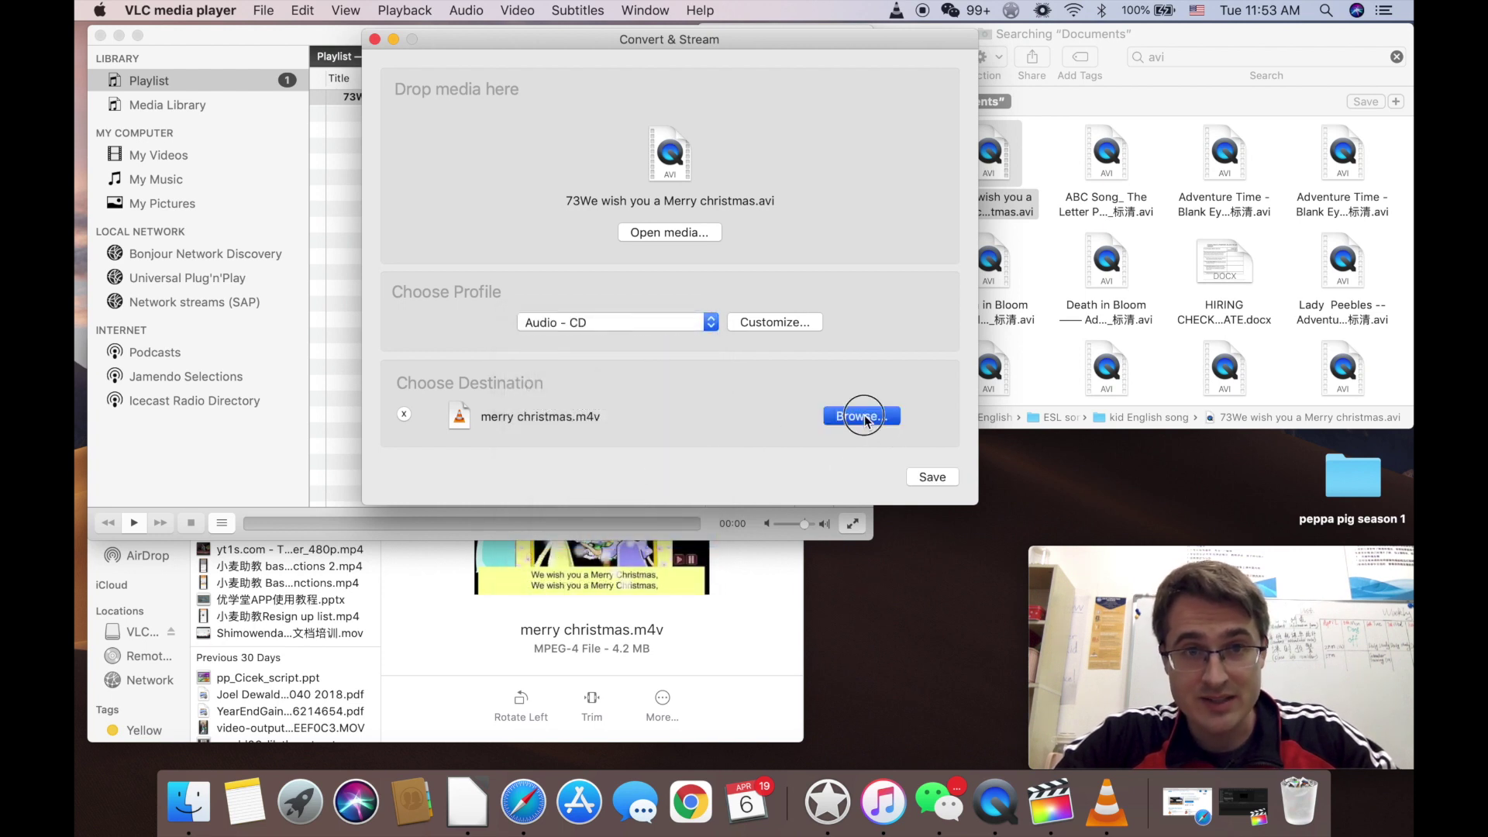
pyautogui.write('merry christmas audio')
pyautogui.click(775, 171)
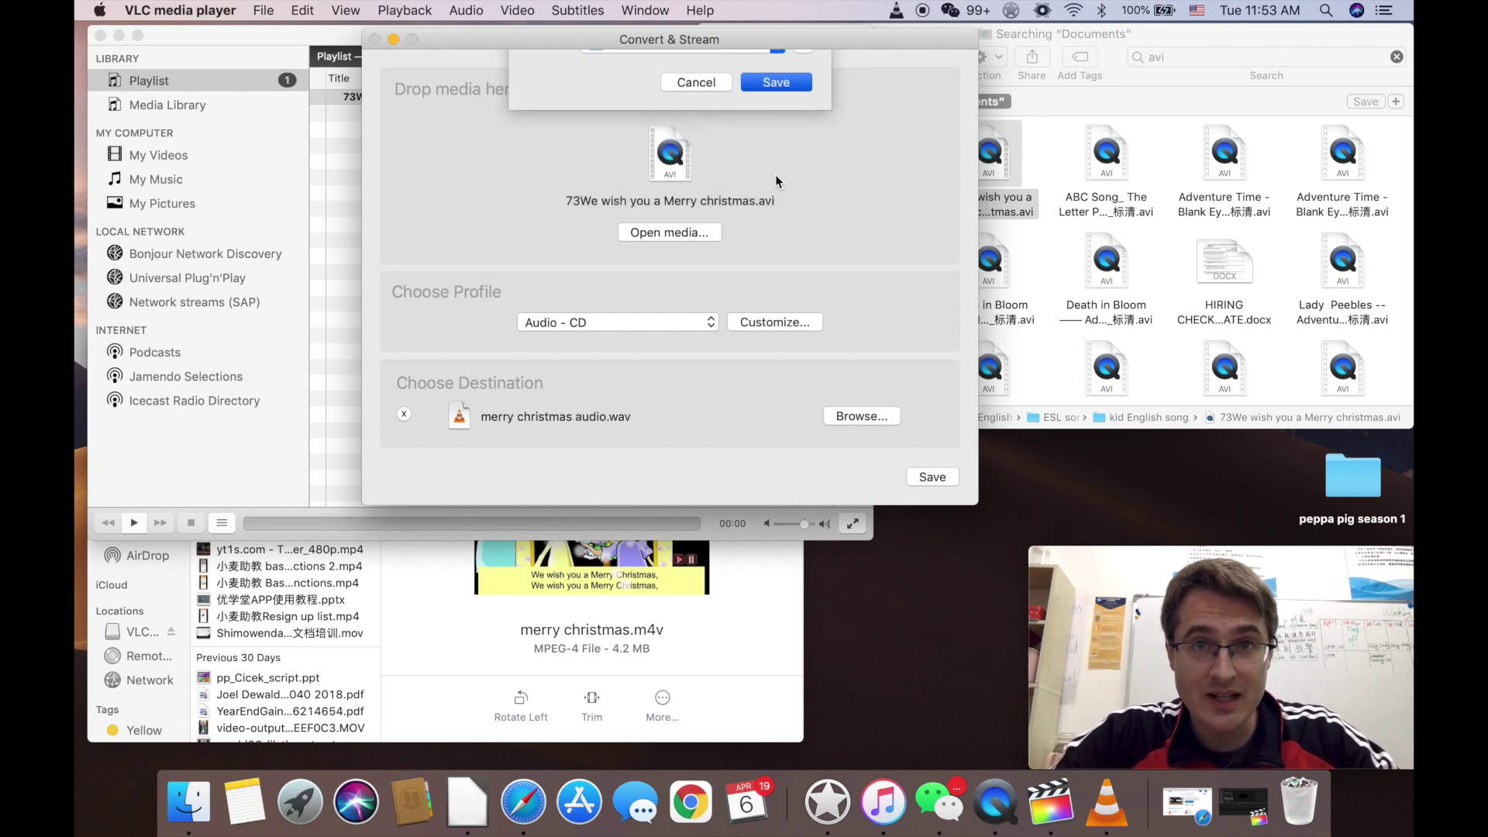
pyautogui.click(935, 480)
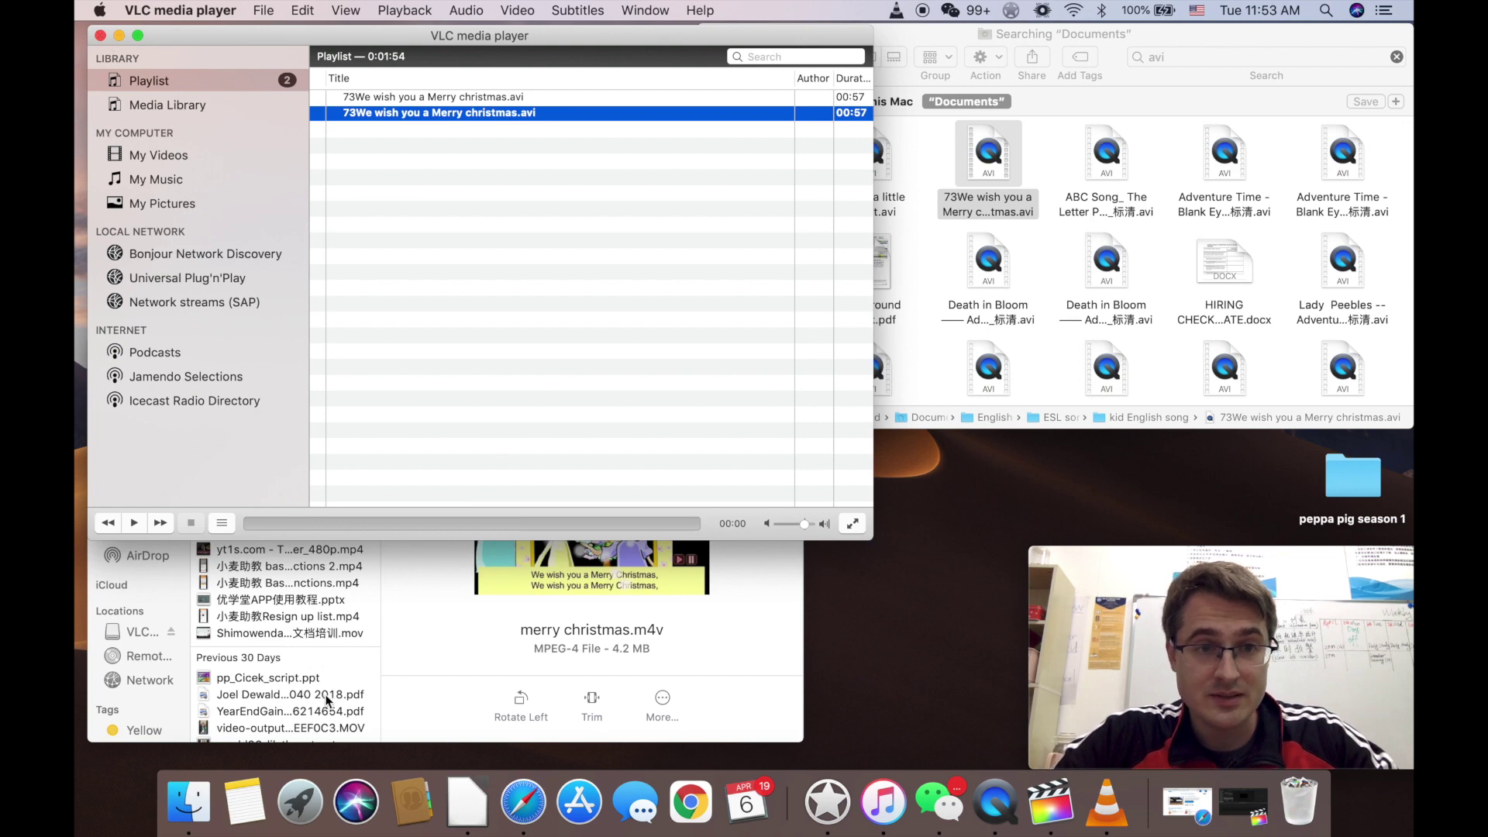
# Step: Bring the Downloads window forward, move it up the screen, and play the preview of merry christmas audio.wav
pyautogui.click(404, 640)
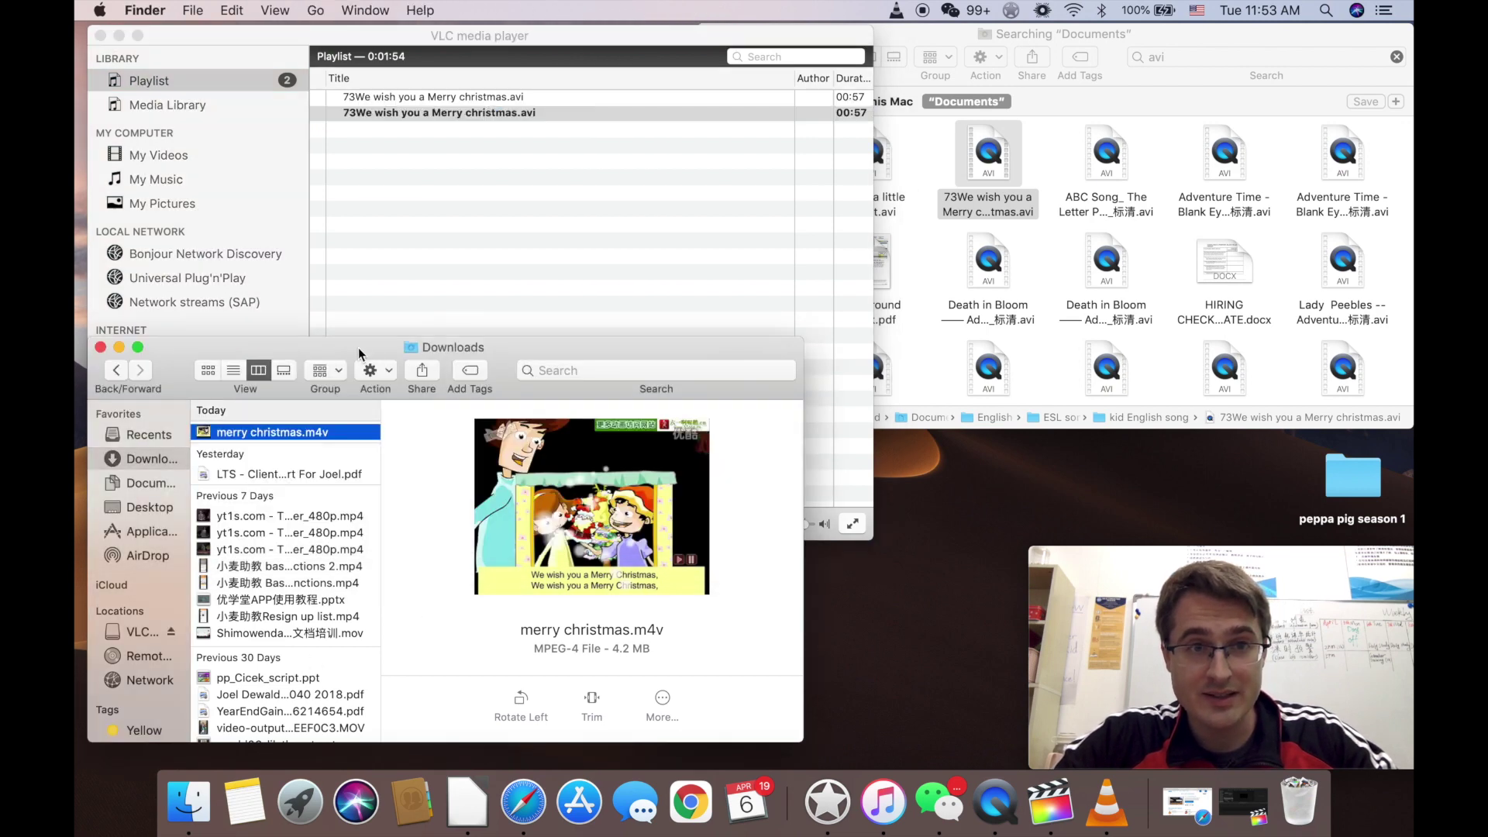
pyautogui.moveTo(357, 351); pyautogui.dragTo(355, 45)
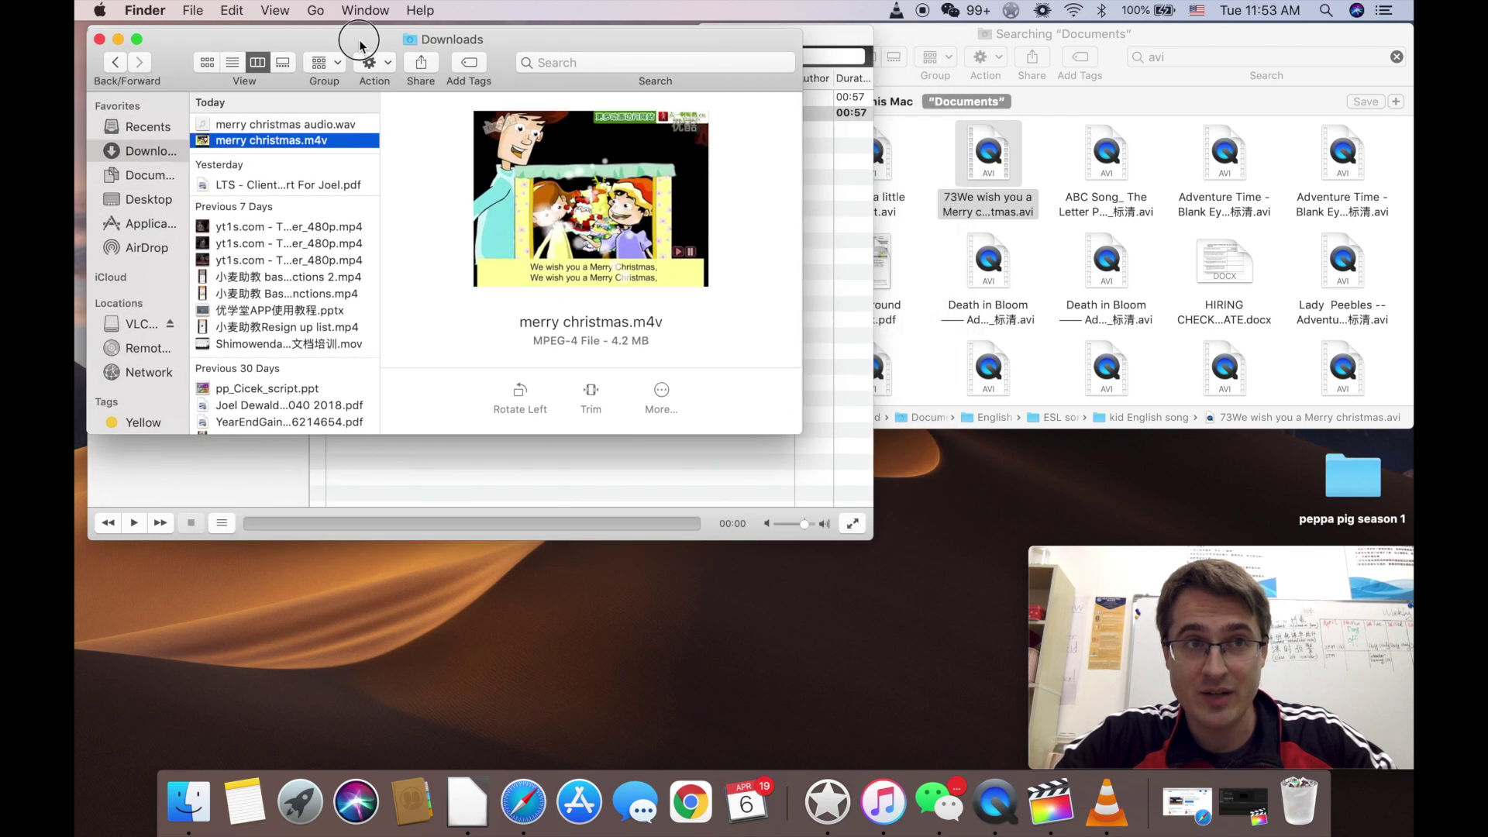
pyautogui.click(288, 124)
pyautogui.press('Down')
pyautogui.click(289, 126)
pyautogui.click(292, 145)
pyautogui.click(301, 125)
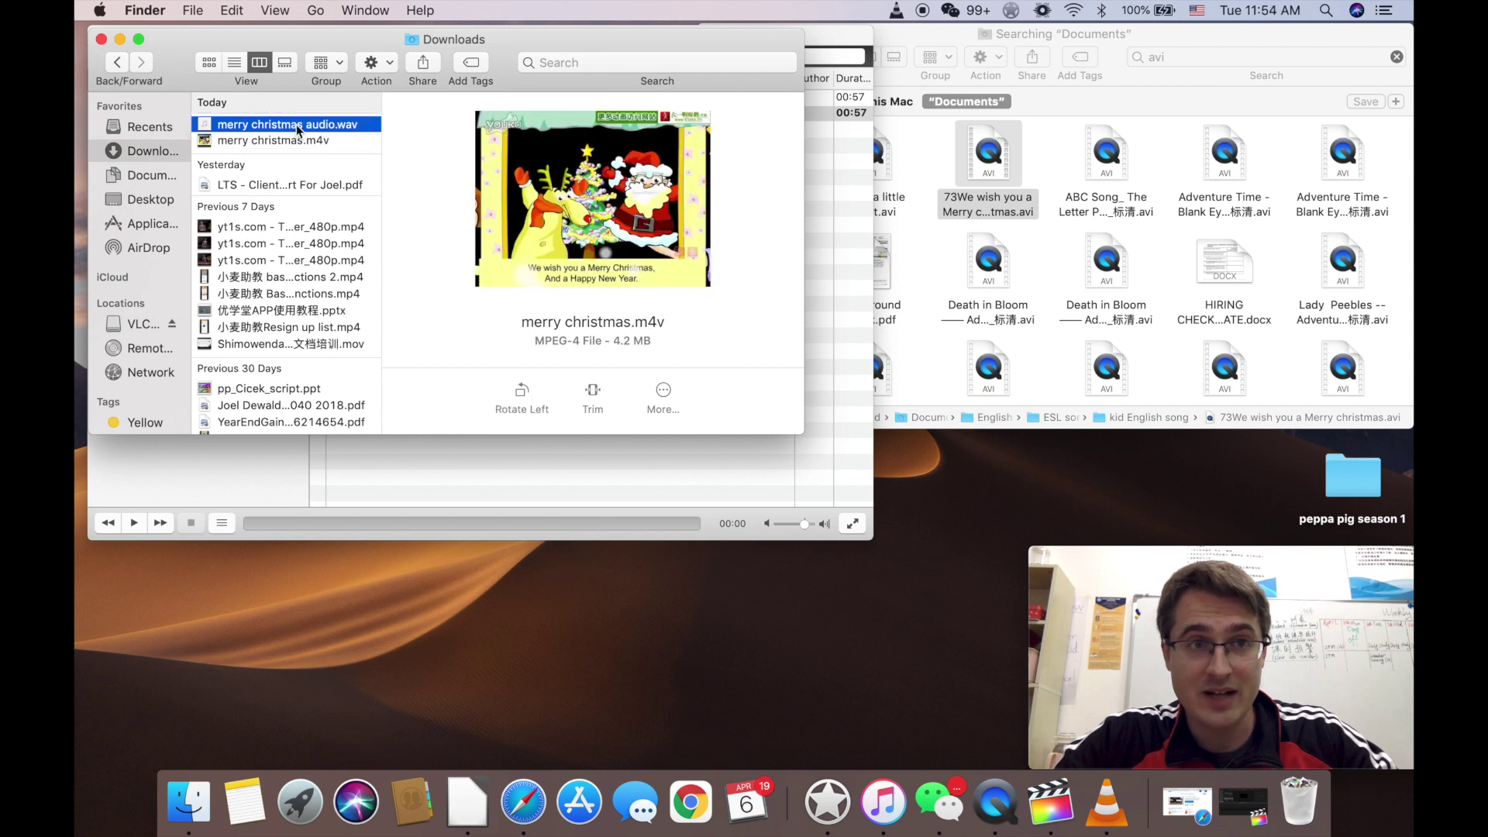
pyautogui.click(594, 199)
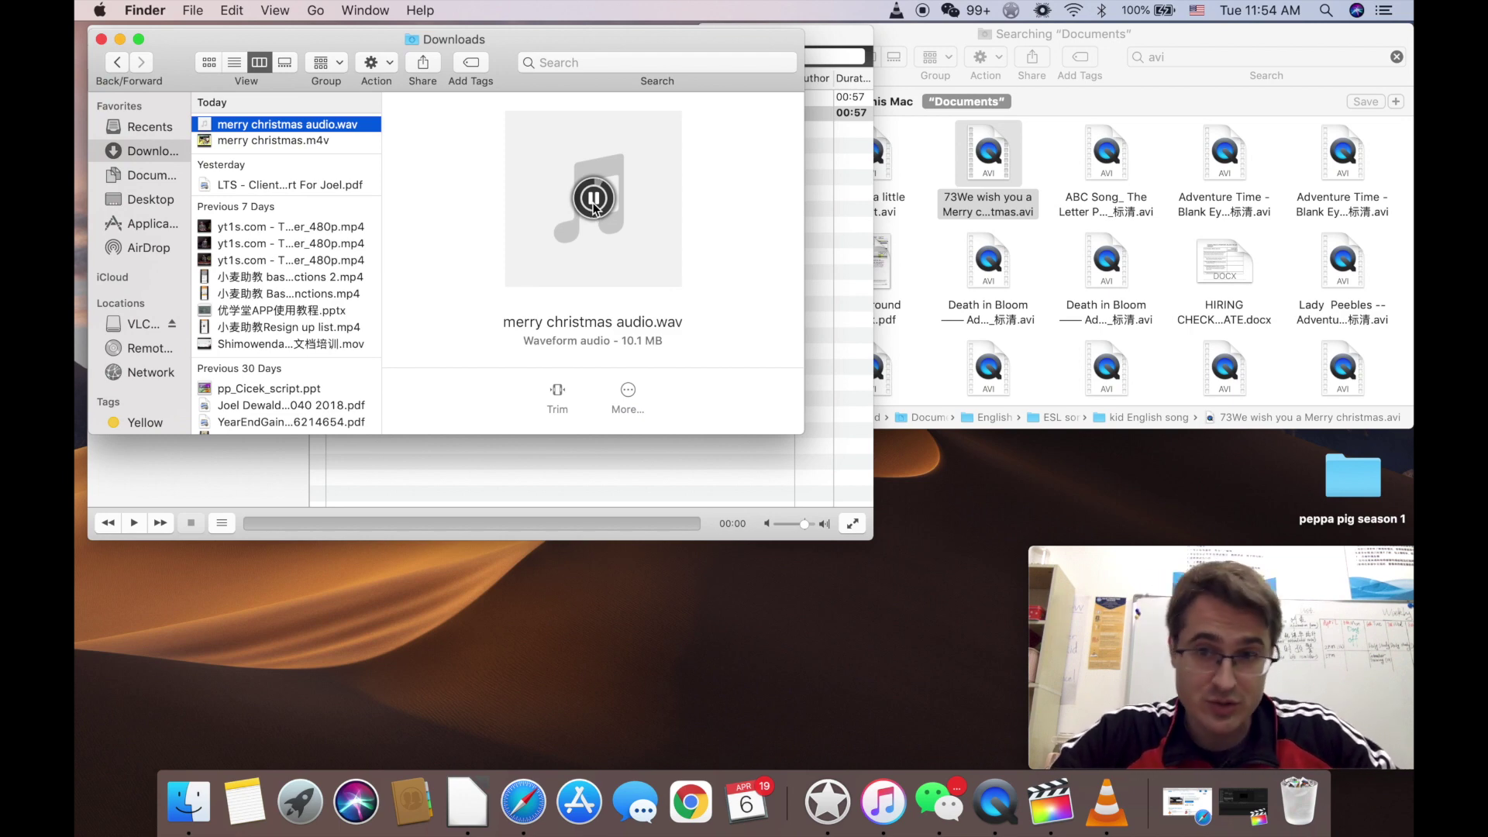
# Step: Launch iMovie from the installed applications and move its window aside so the Downloads file list is accessible
pyautogui.press('F4')
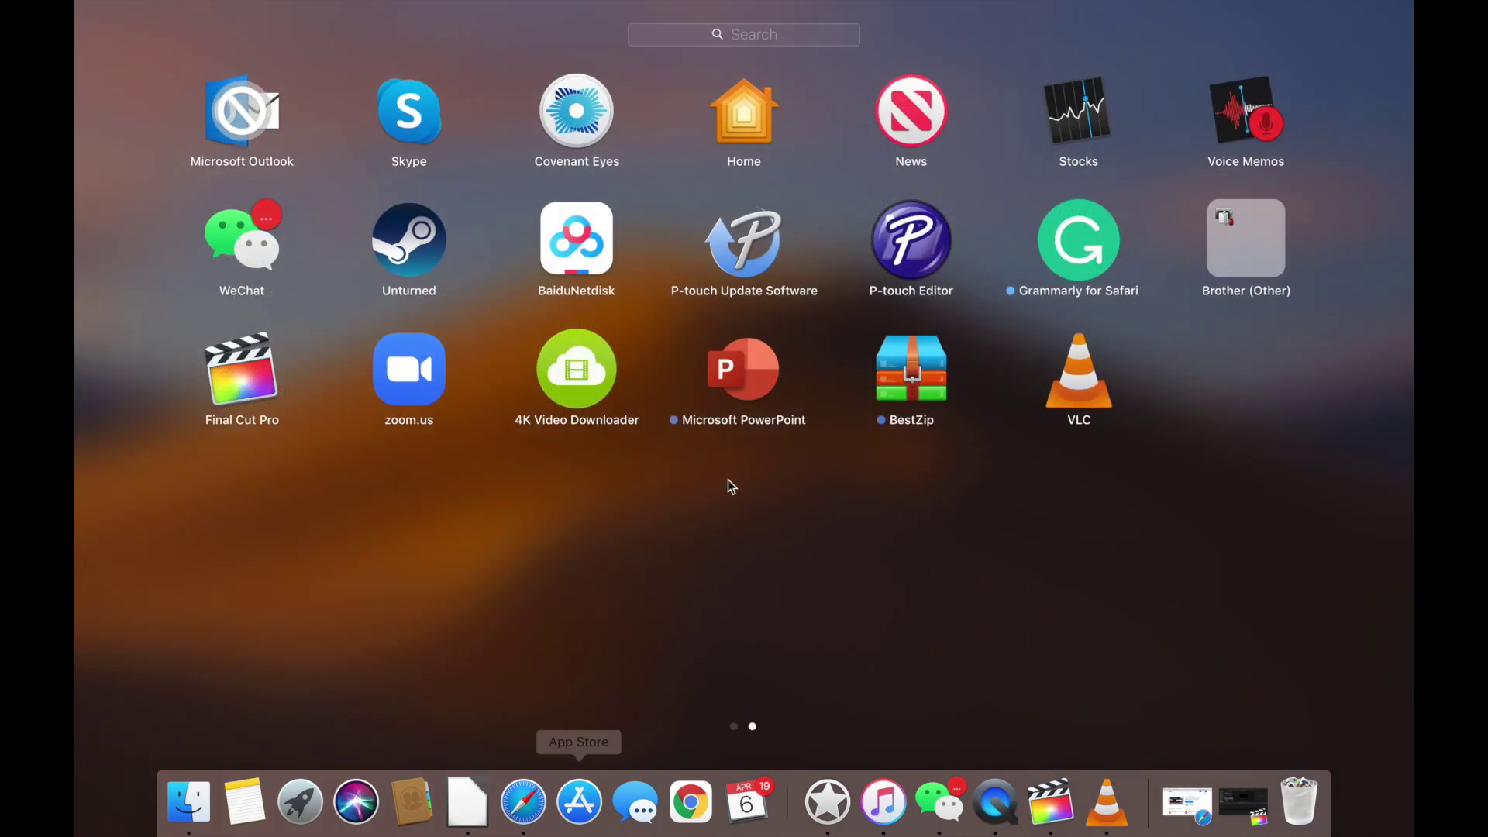
pyautogui.hscroll(-3, 673, 340)
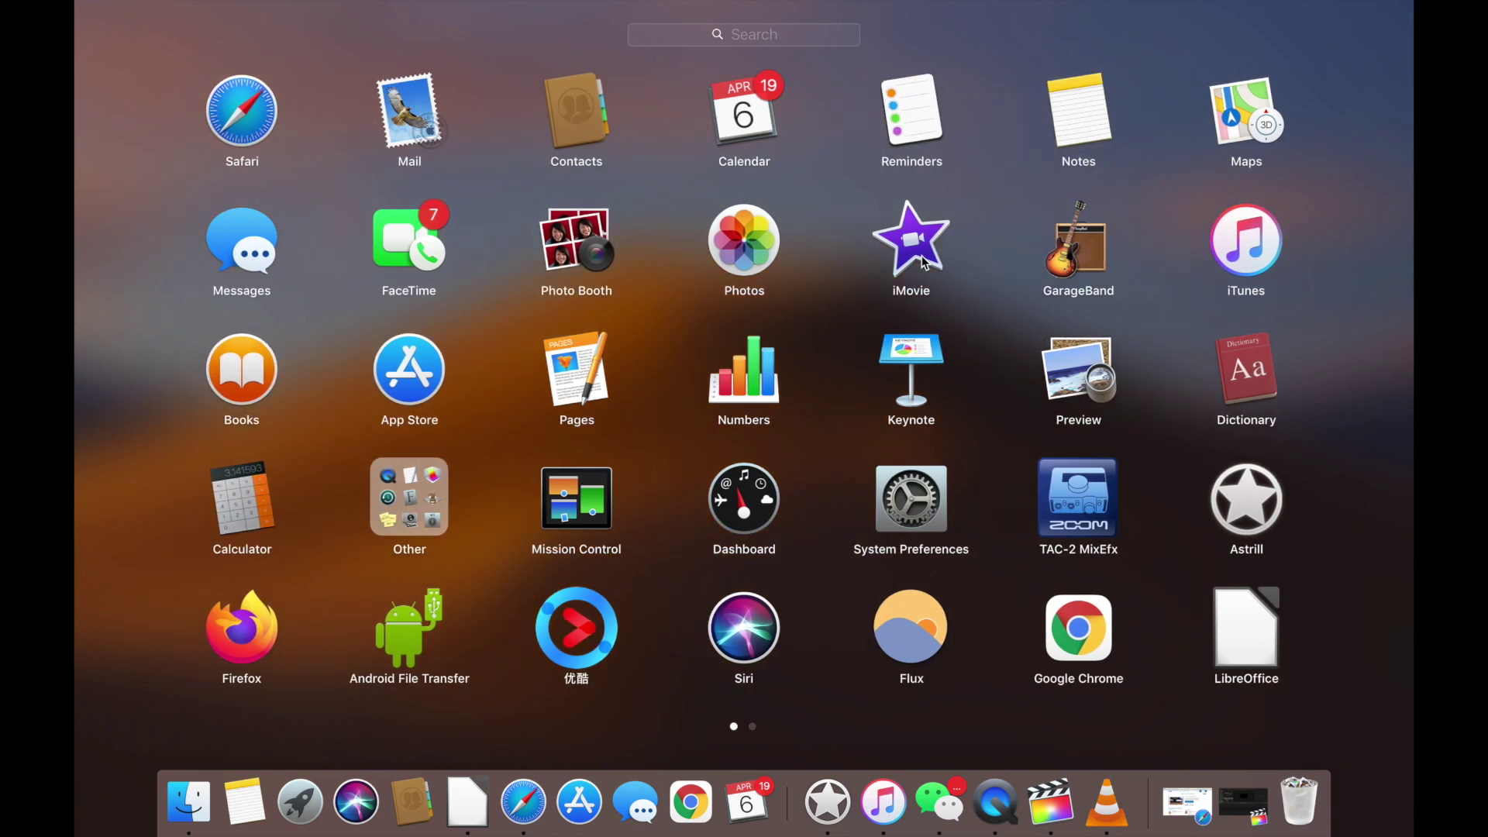
pyautogui.click(913, 241)
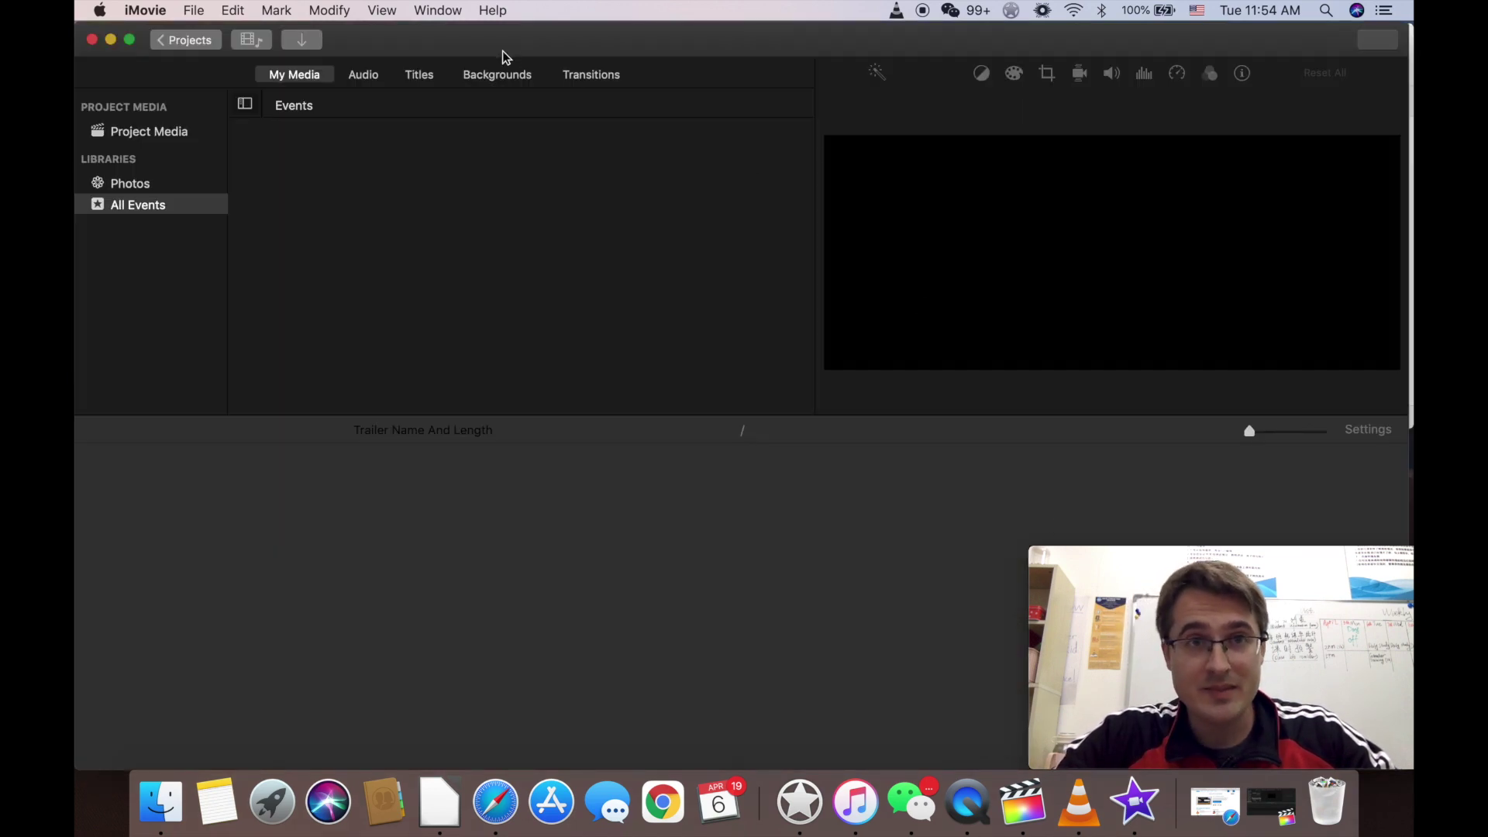
pyautogui.moveTo(505, 51); pyautogui.dragTo(746, 41)
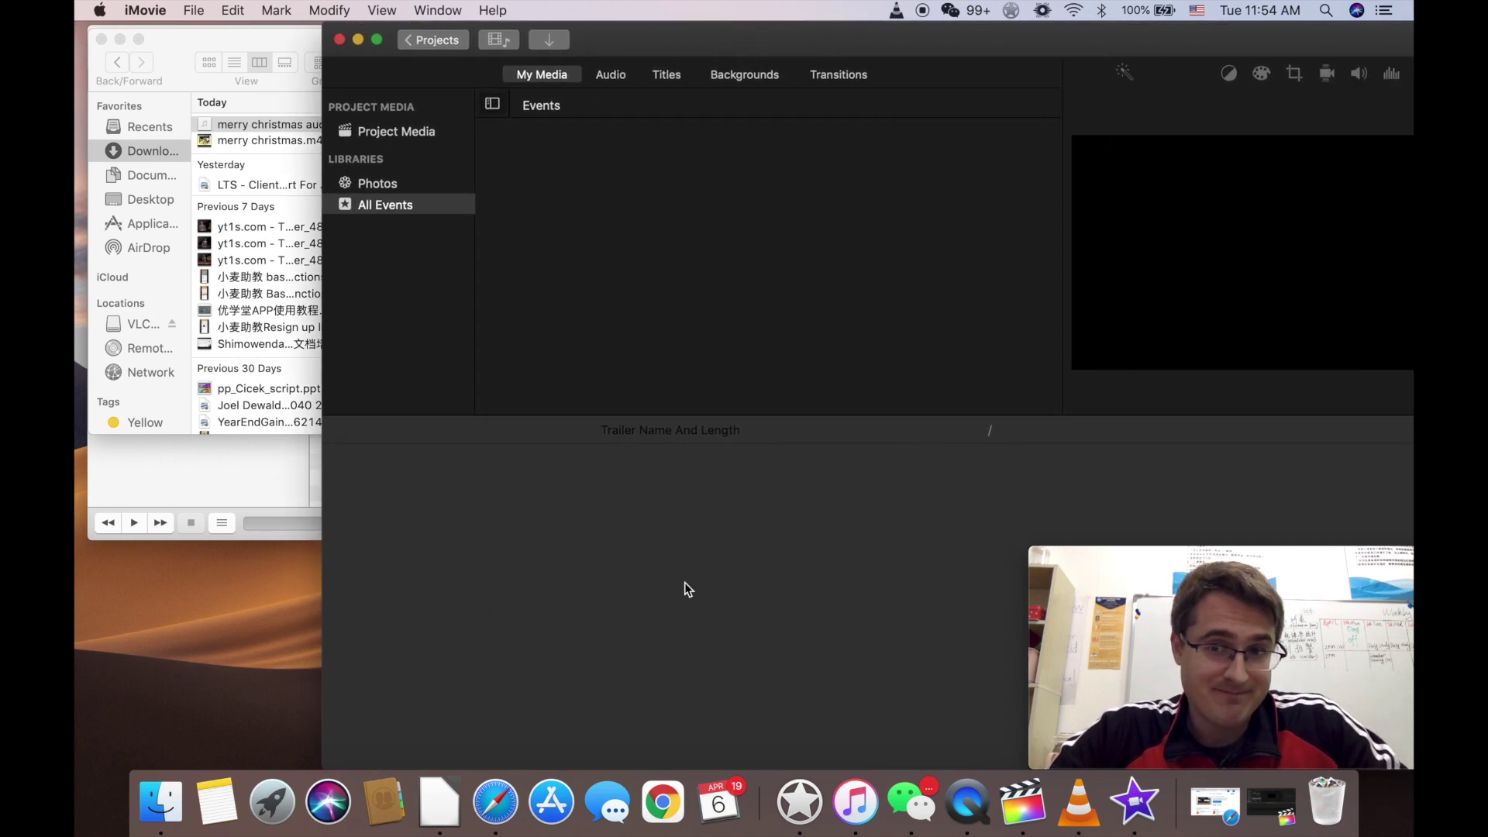
# Step: Select merry christmas audio.wav and merry christmas.m4v in Downloads and drop them together into the iMovie timeline
pyautogui.click(269, 126)
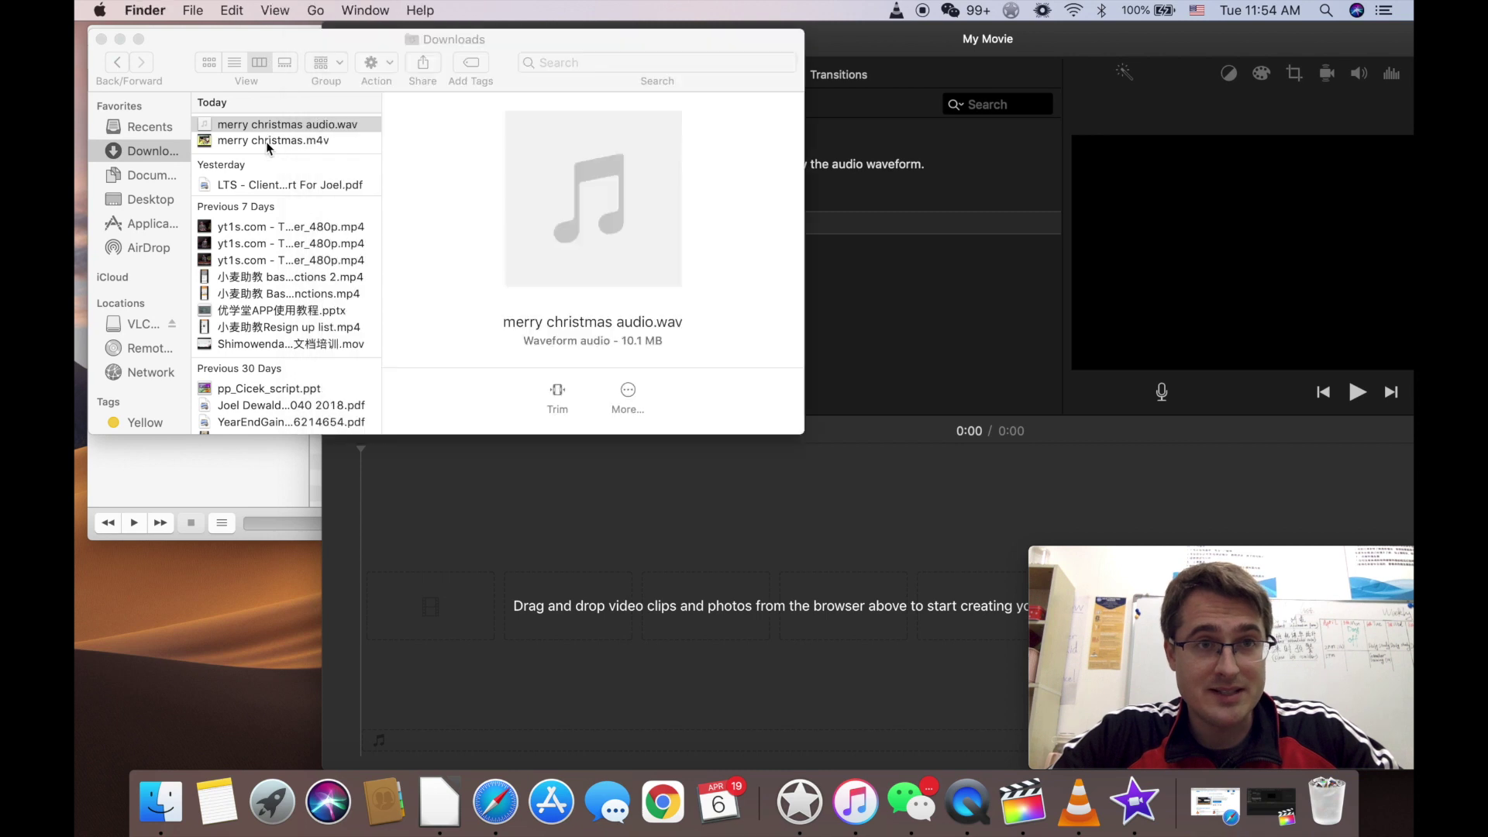
pyautogui.click(269, 142)
pyautogui.hotkey('shift', 'Up')
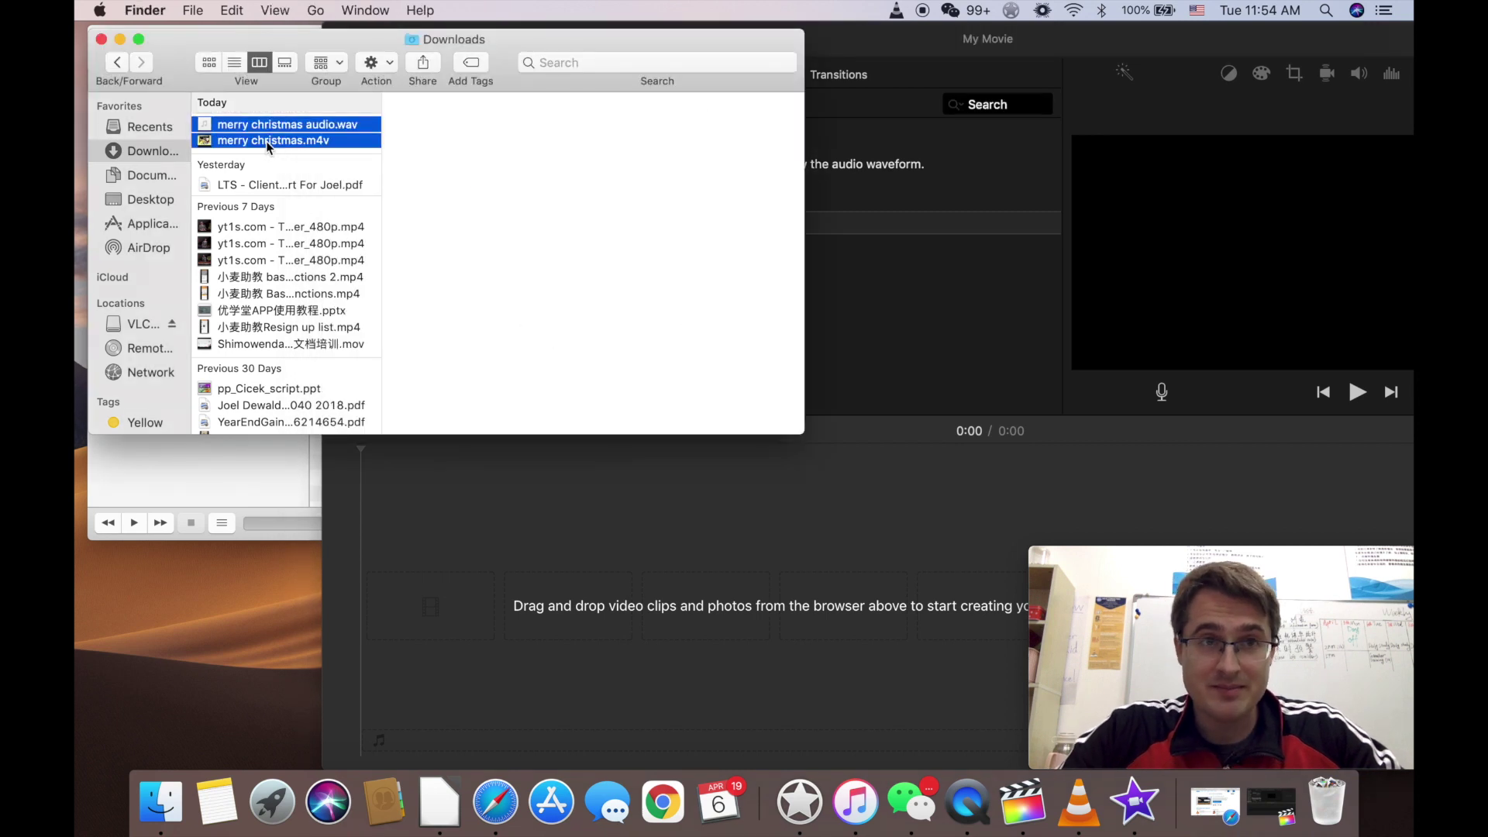
pyautogui.moveTo(266, 141); pyautogui.dragTo(565, 601)
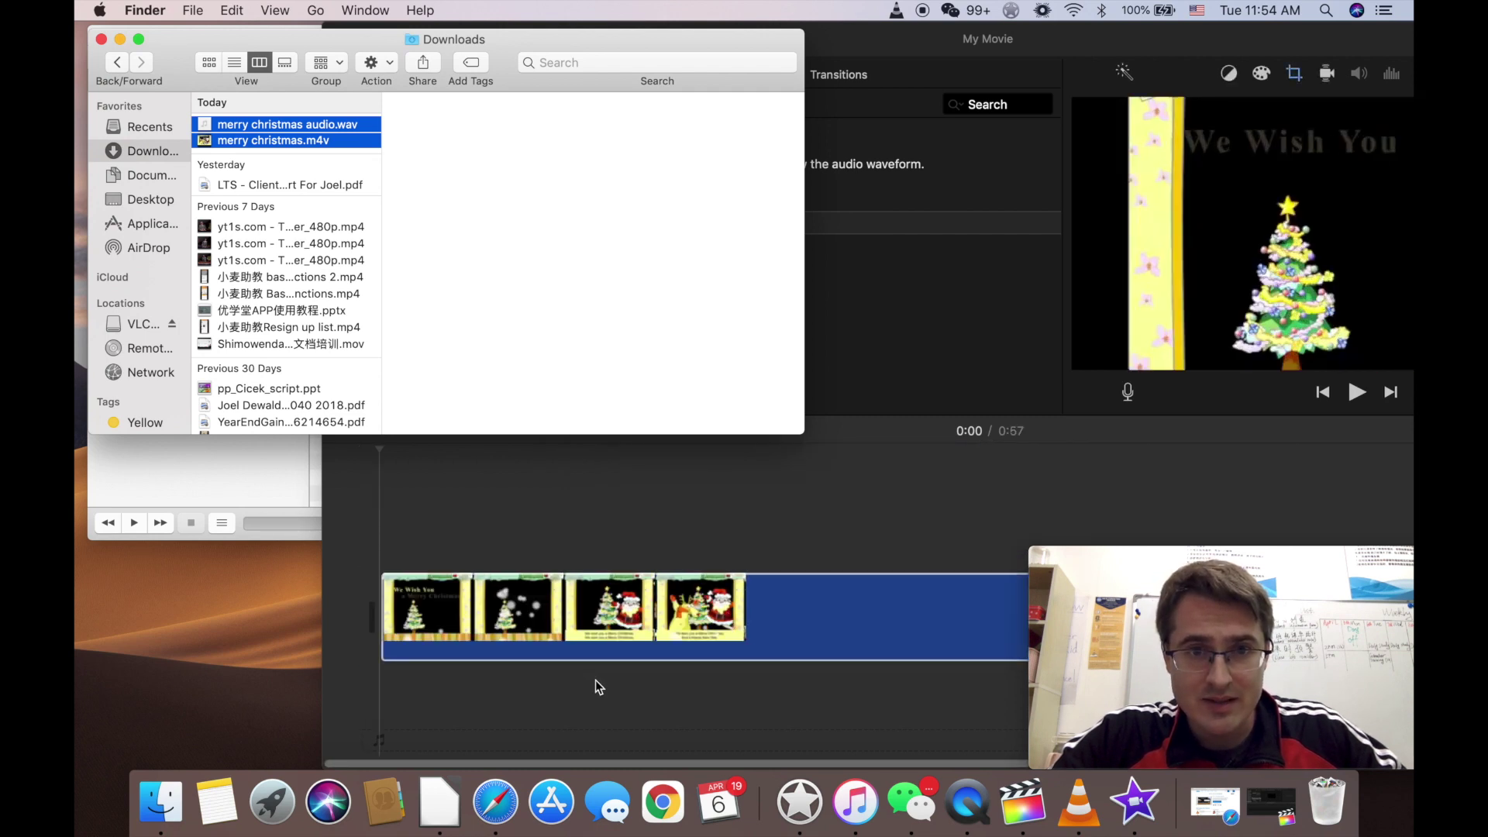
# Step: Add merry christmas audio.wav from Downloads beneath the video clip, aligned with its start, and switch back to iMovie
pyautogui.click(307, 142)
pyautogui.moveTo(287, 124); pyautogui.dragTo(392, 707)
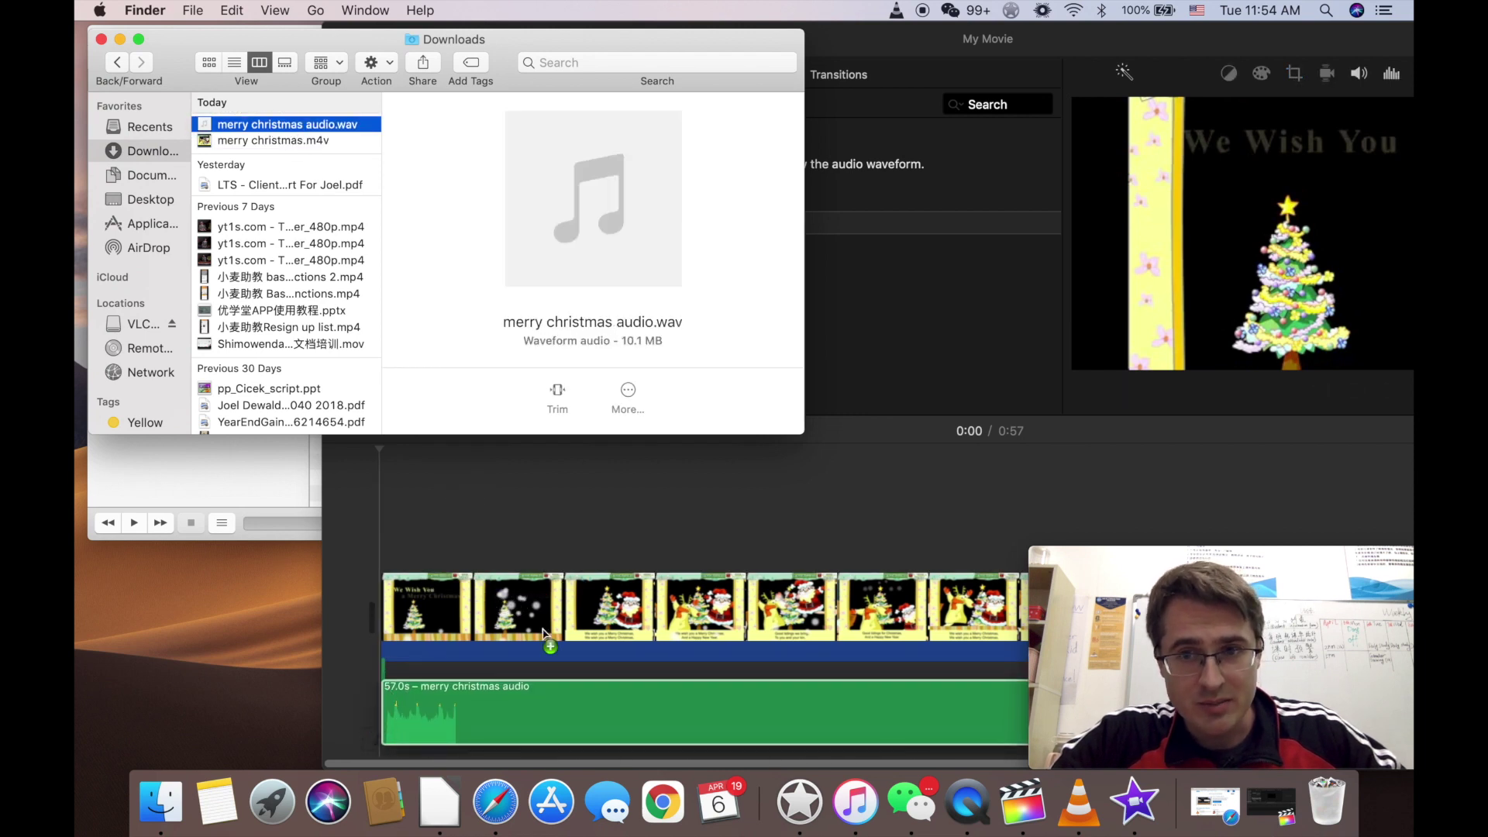
pyautogui.click(555, 518)
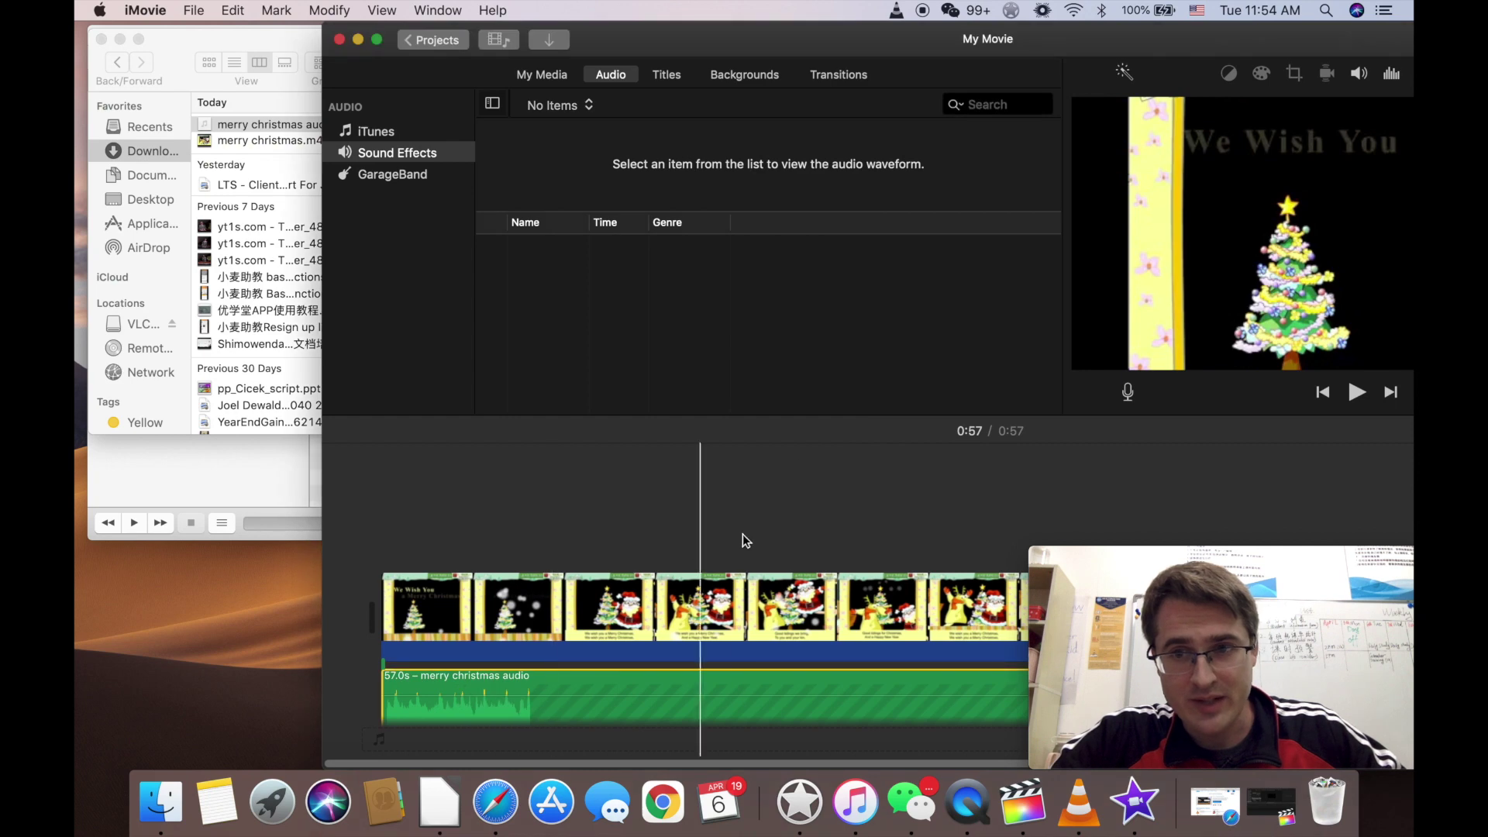
# Step: Fit the iMovie window to the screen and set the playhead at the start of the timeline
pyautogui.doubleClick(1039, 39)
pyautogui.moveTo(791, 47)
pyautogui.mouseDown()
pyautogui.moveTo(824, 30)
pyautogui.moveTo(807, 38)
pyautogui.mouseUp()
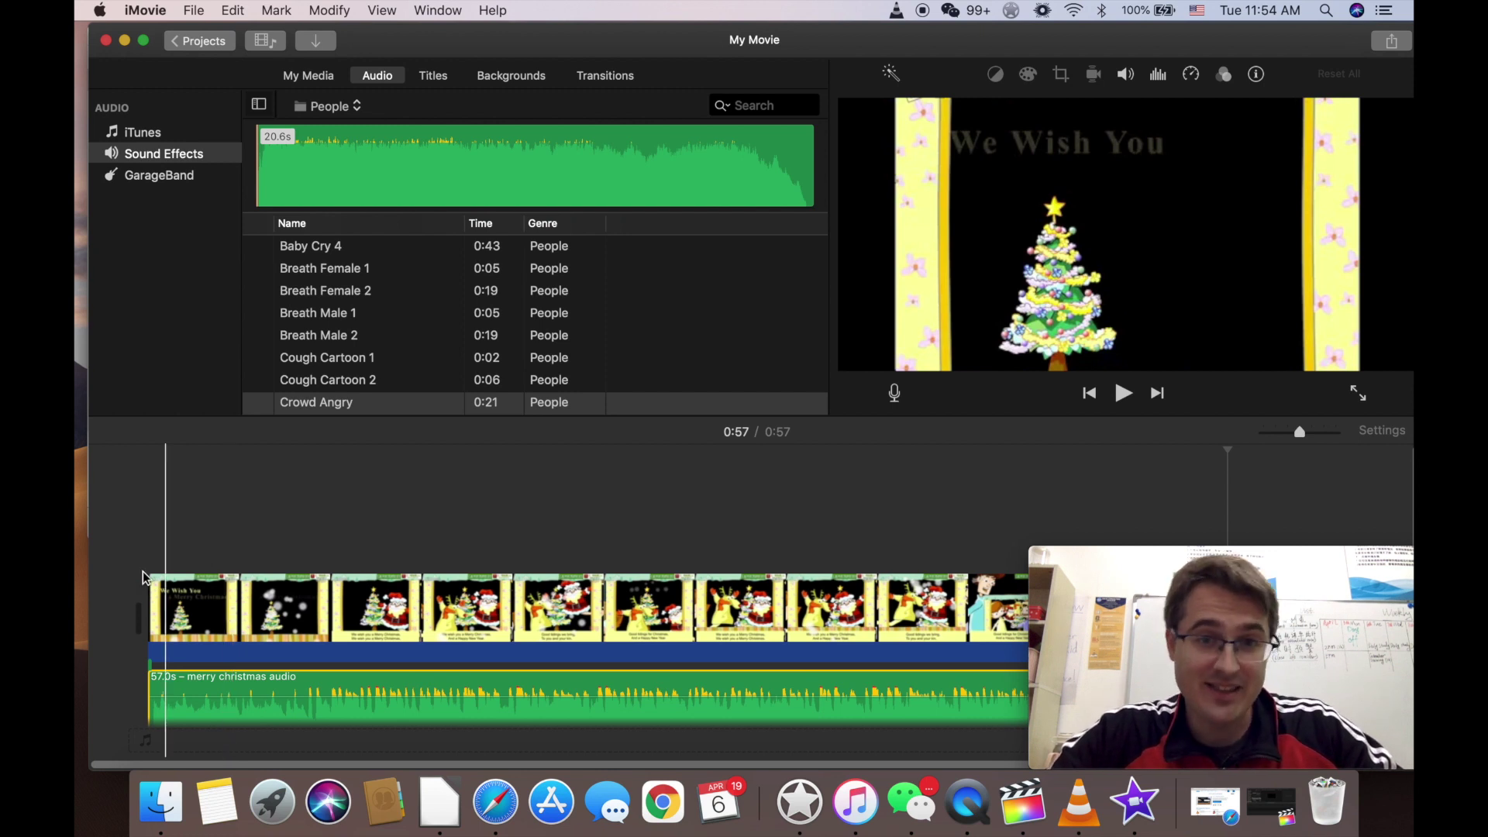
pyautogui.click(200, 603)
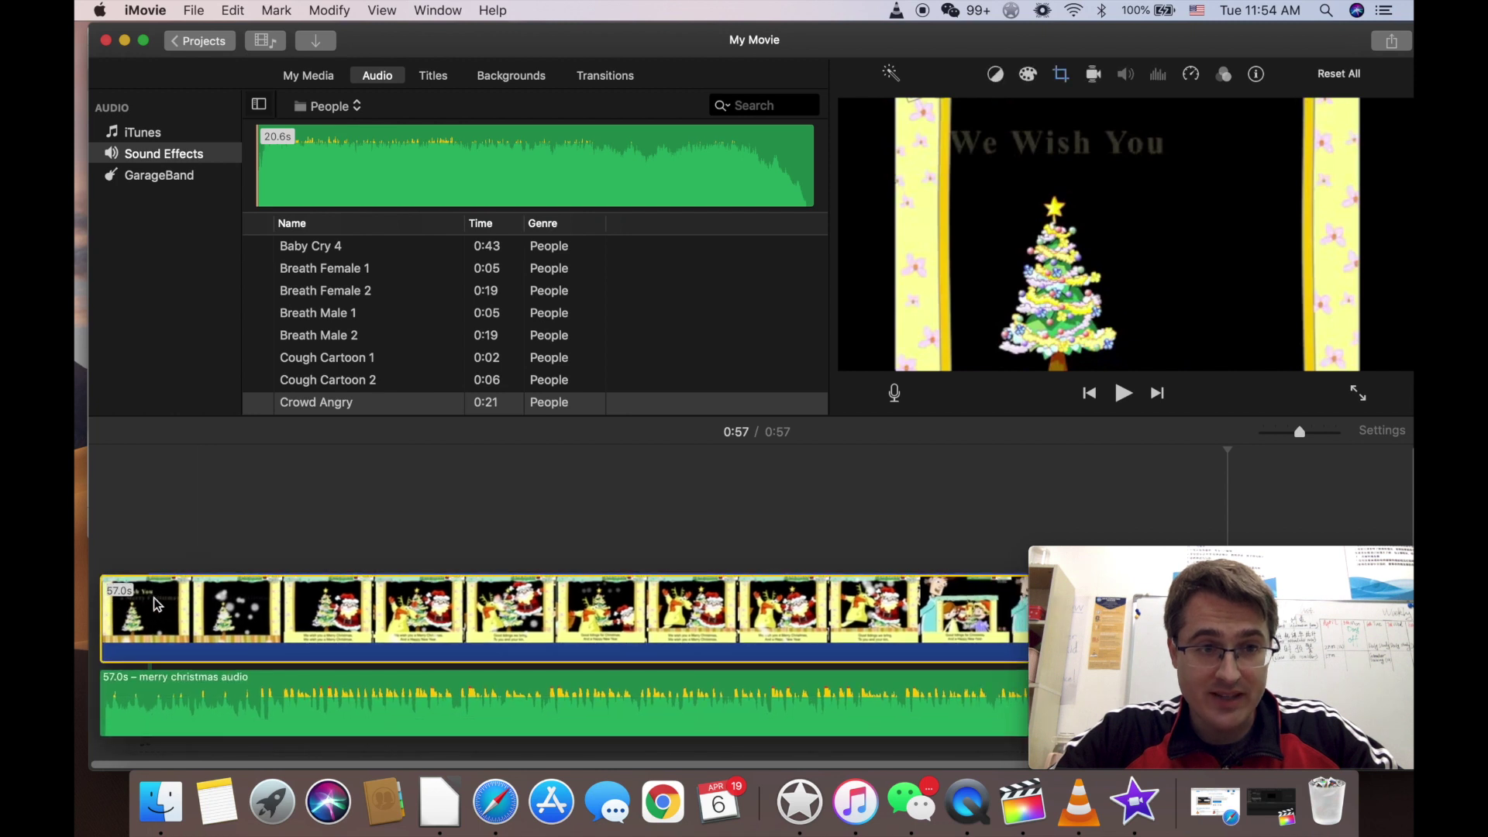
pyautogui.click(150, 476)
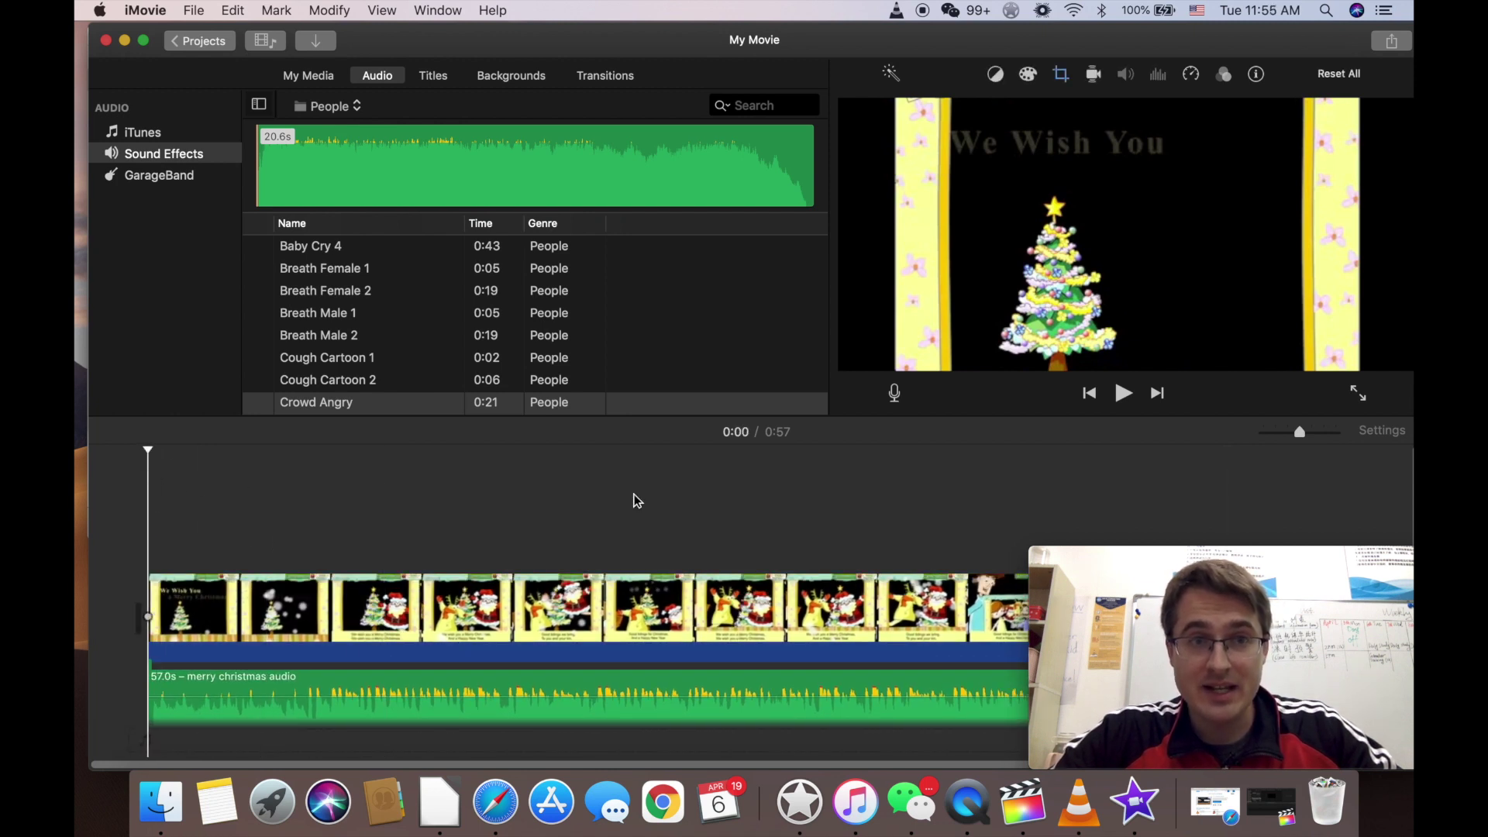